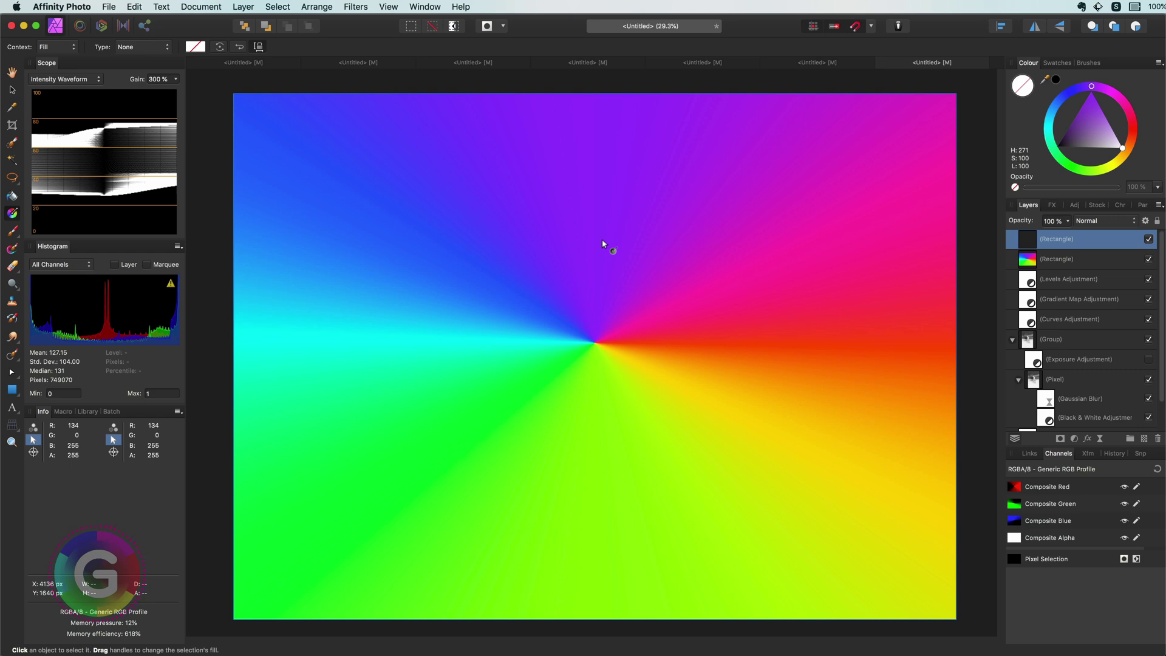
- Draw a black-to-white linear gradient in Hard Mix blend mode and adjust its end points
left_click_drag(308, 132, 887, 554)
left_click(1102, 220)
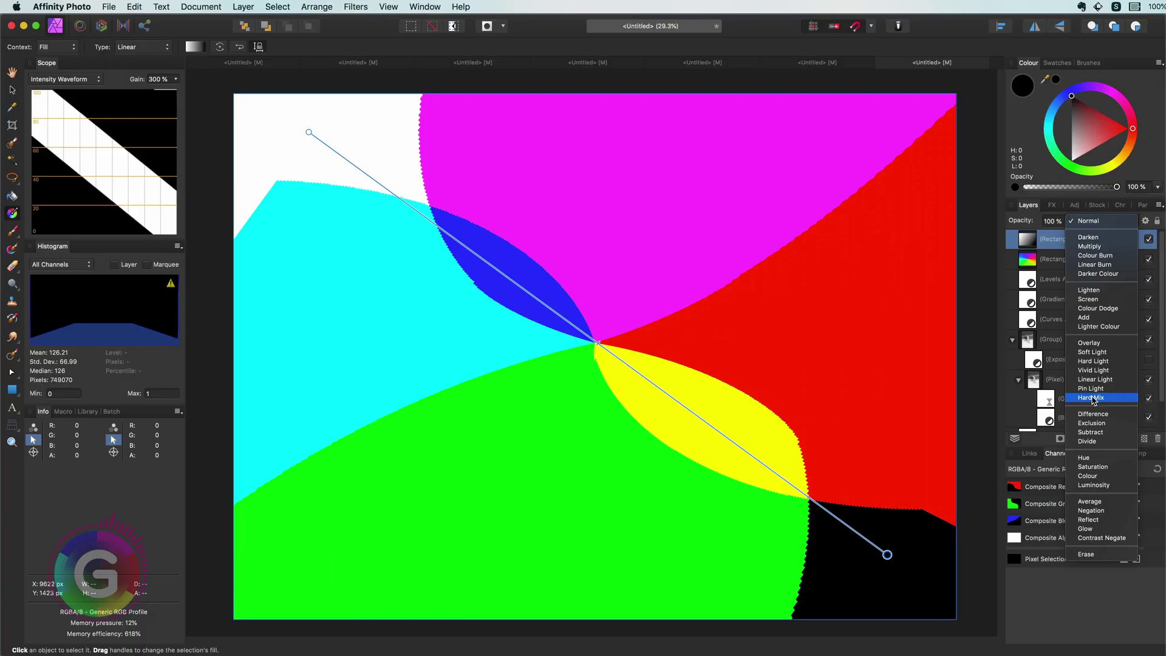
left_click(982, 364)
left_click_drag(888, 554, 912, 334)
left_click_drag(934, 372, 918, 450)
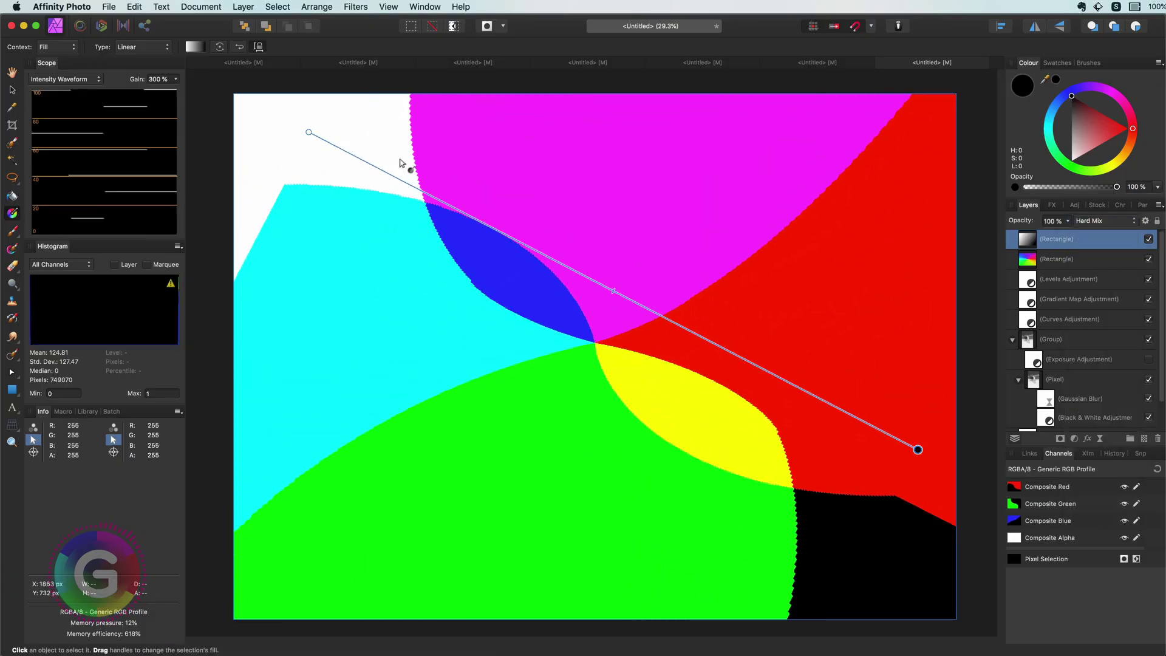
left_click_drag(308, 132, 242, 93)
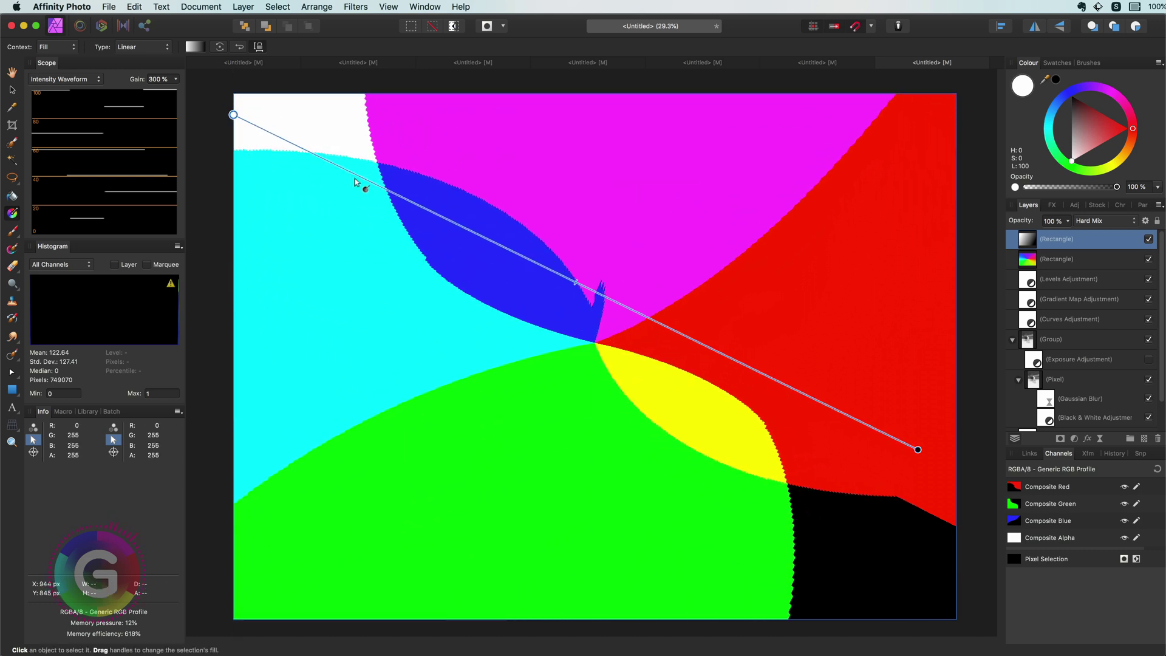
- Recolour one gradient stop a dull dark red and add a light blue stop
left_click(1114, 131)
left_click_drag(1114, 131, 1086, 126)
left_click(805, 396)
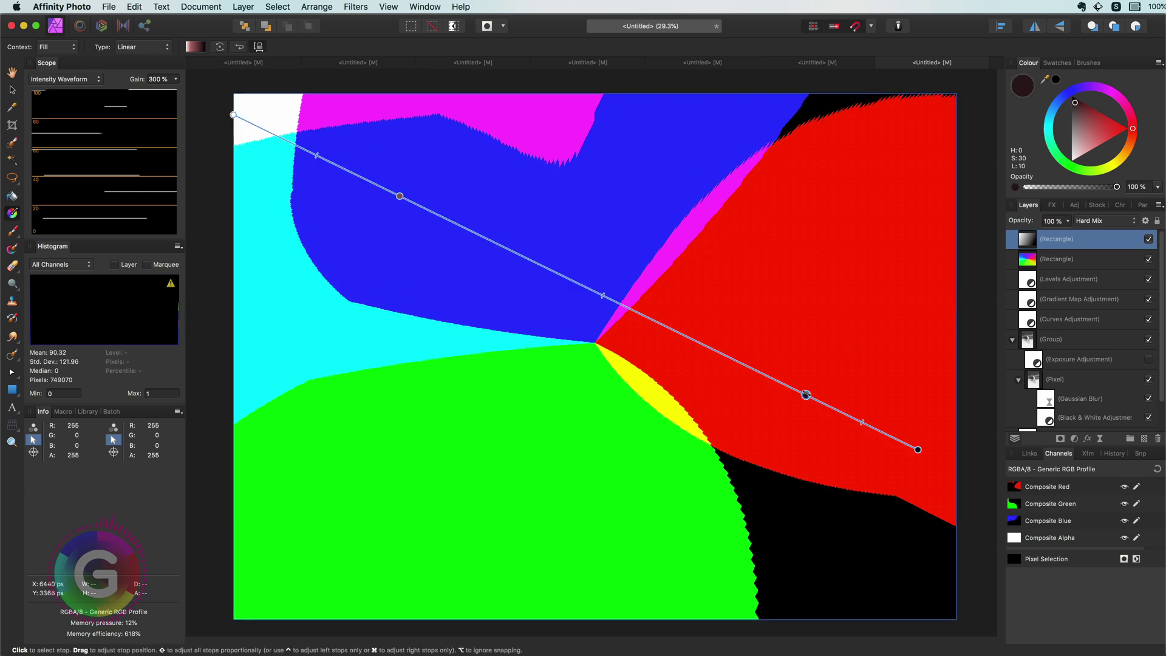
left_click(1054, 109)
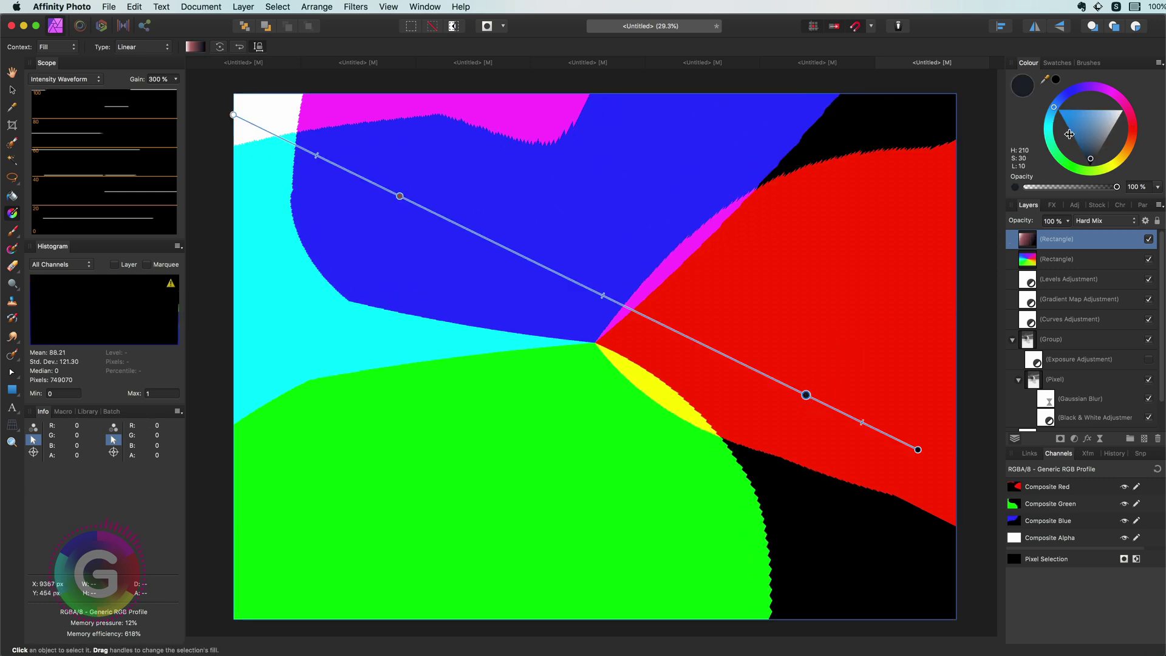
left_click_drag(1069, 133, 1076, 110)
left_click_drag(806, 396, 687, 476)
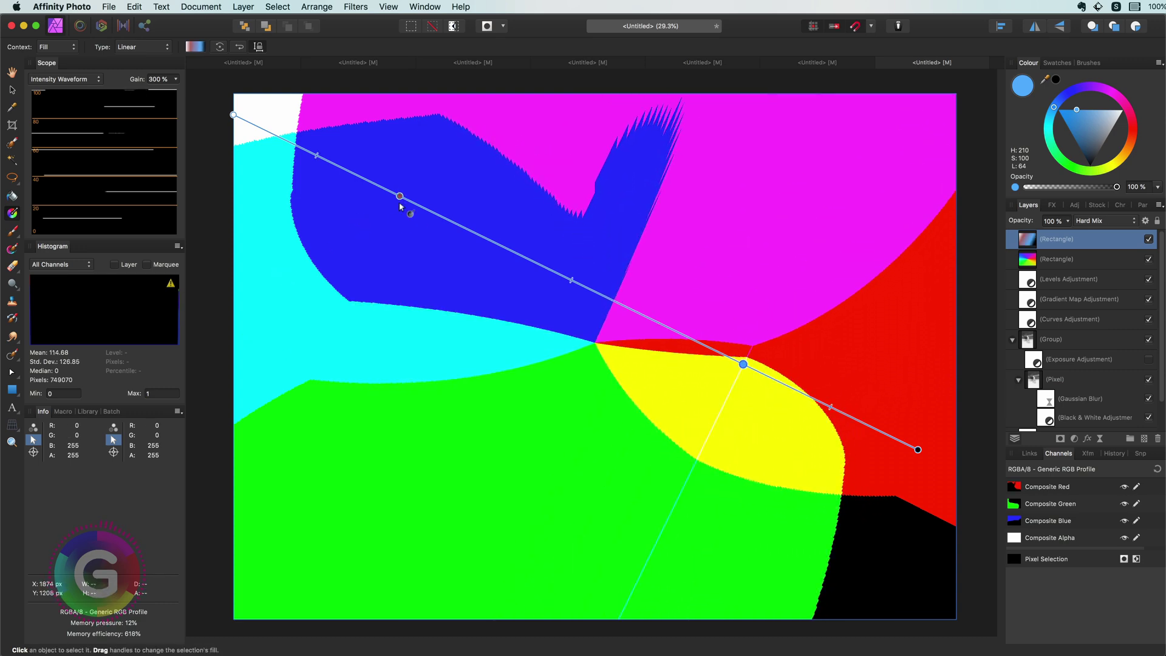
- Redraw the gradient across the upper canvas and slide the blue stop near its end
left_click_drag(401, 201, 769, 343)
left_click_drag(735, 302, 733, 295)
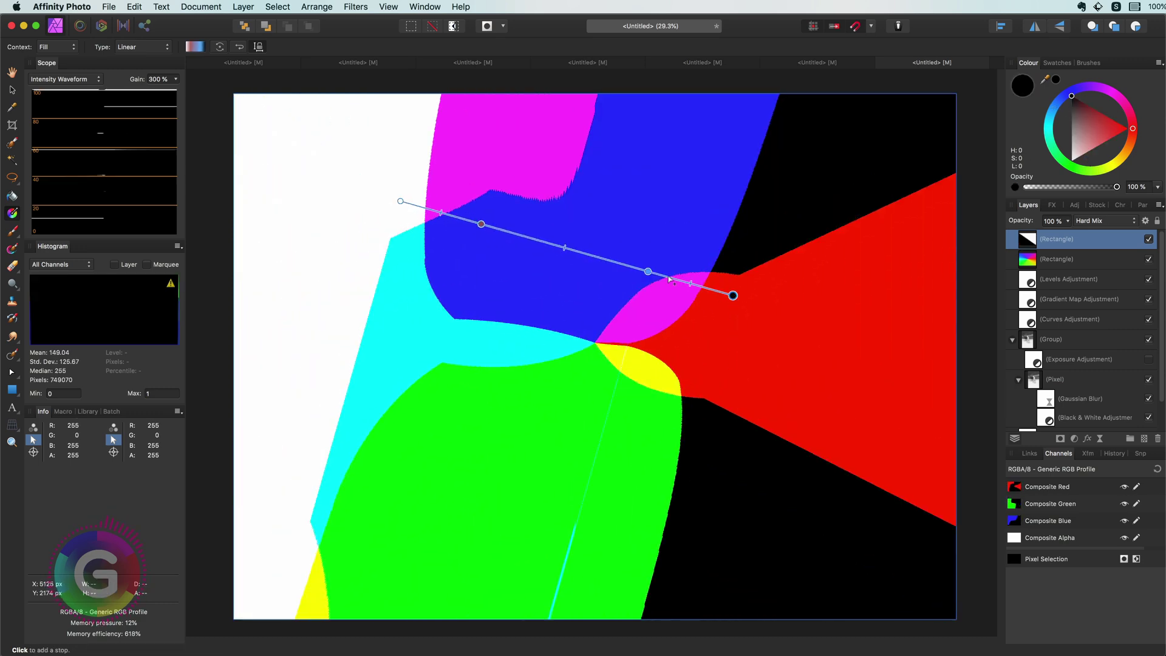
mouse_move(644, 270)
left_mouse_down()
mouse_move(729, 293)
mouse_move(627, 266)
left_mouse_up()
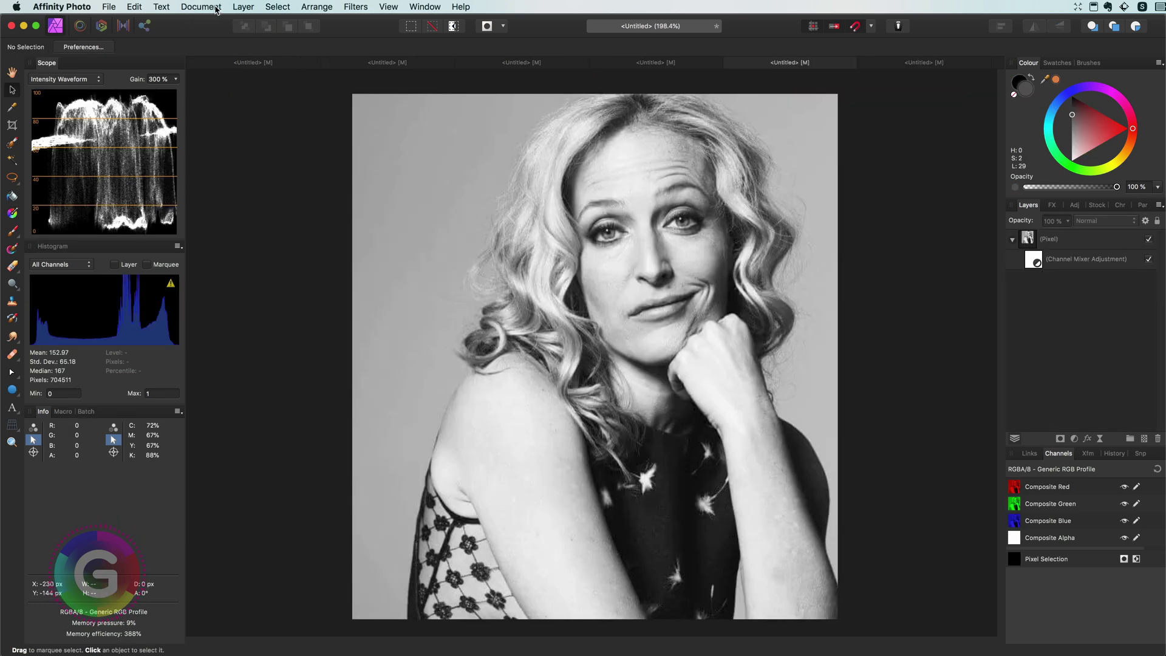
- Add a lighter grey fill layer in Hard Mix blend mode, then hide it
left_click(241, 7)
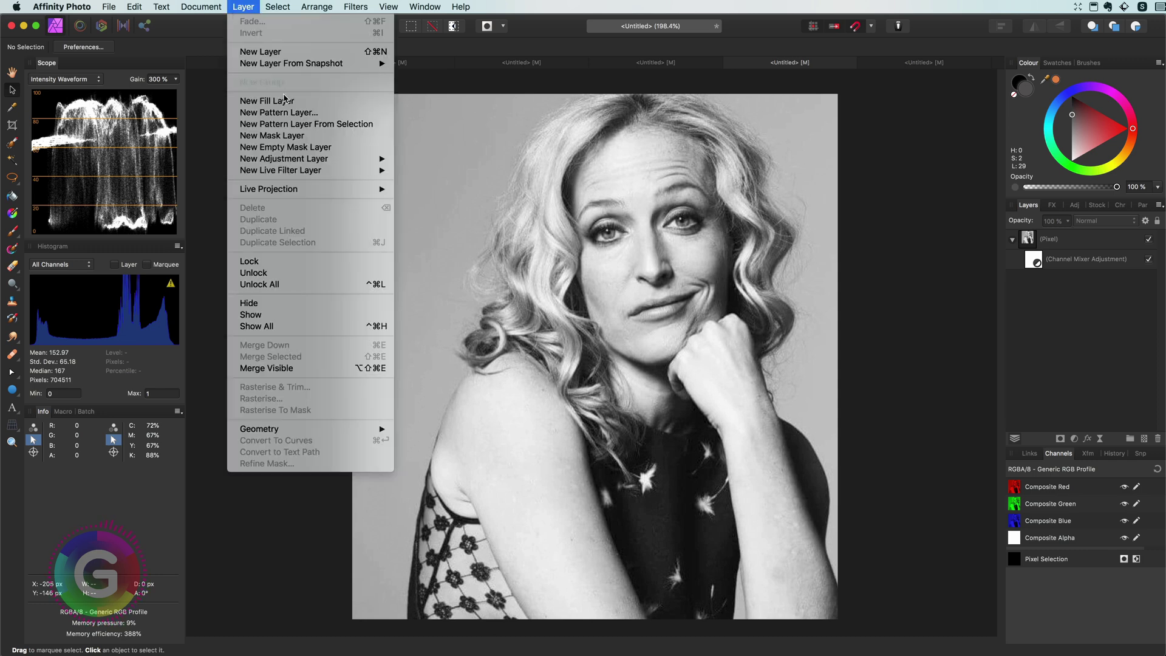
left_click(284, 101)
mouse_move(1072, 114)
left_mouse_down()
mouse_move(1071, 141)
mouse_move(1070, 128)
left_mouse_up()
left_click(1103, 220)
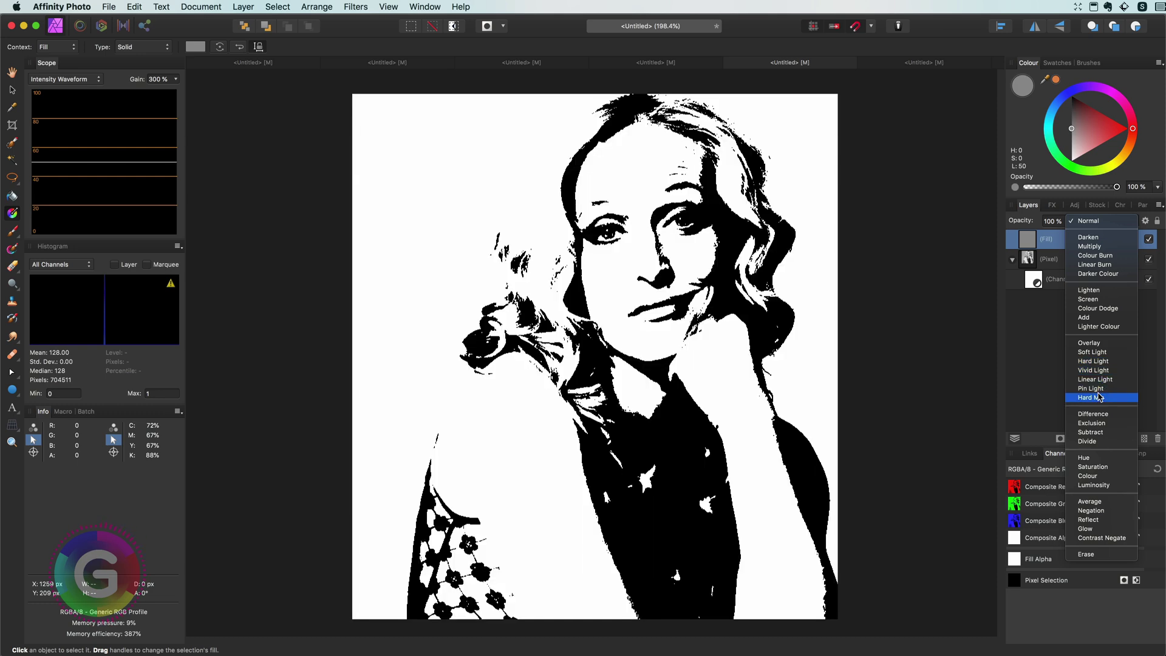
left_click(1092, 397)
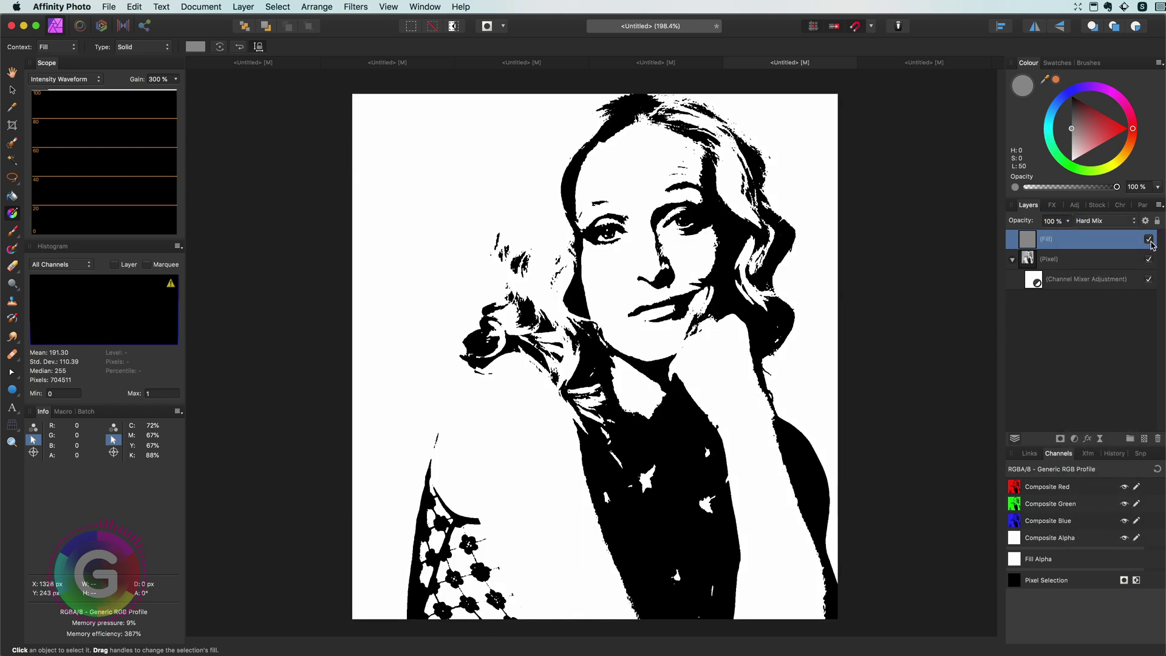
left_click(1149, 240)
- Add a Threshold adjustment and compare it against the fill layer by toggling visibility
left_click(1075, 438)
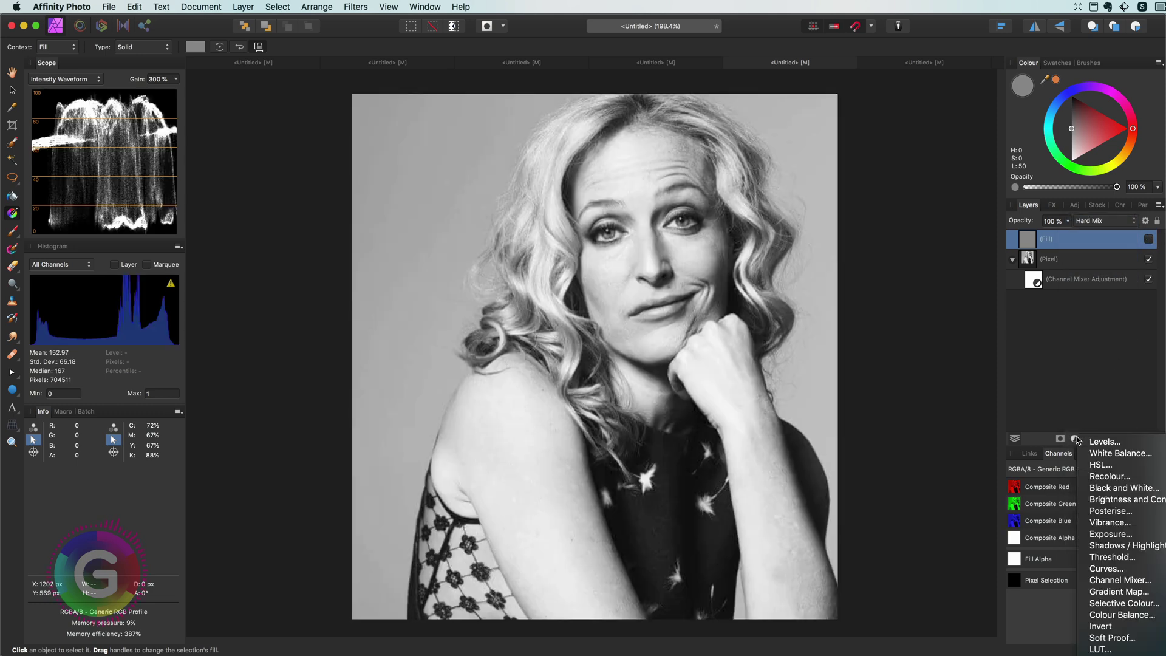
left_click(1111, 557)
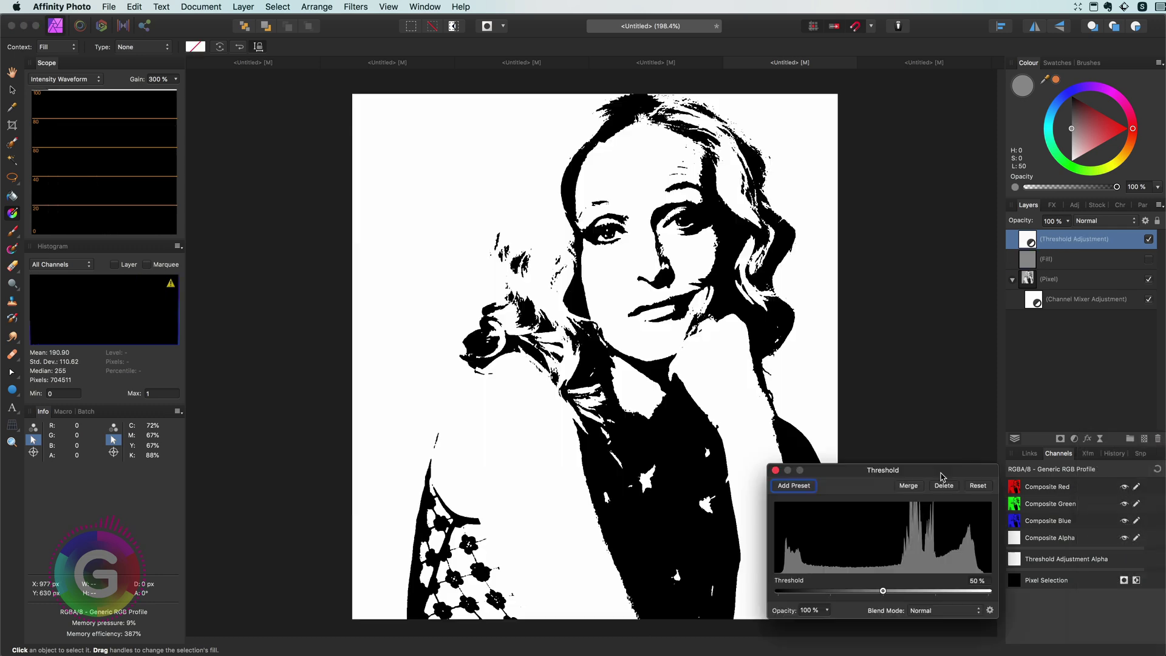
left_click(1149, 240)
left_click(1149, 259)
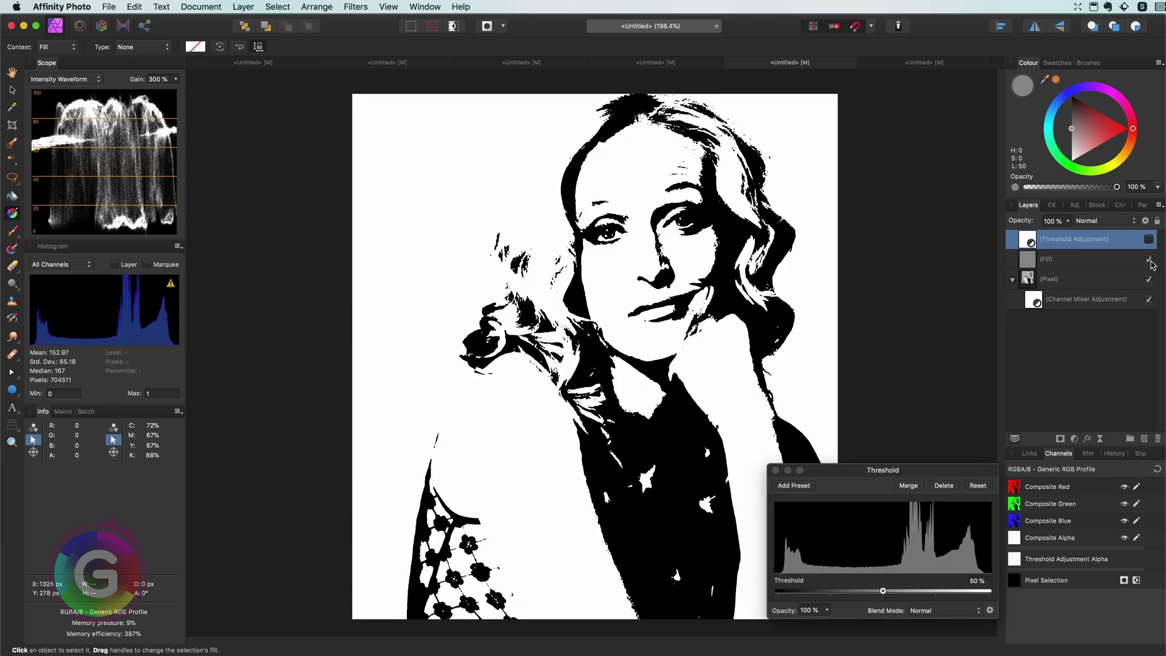
left_click(1149, 259)
left_click(1149, 240)
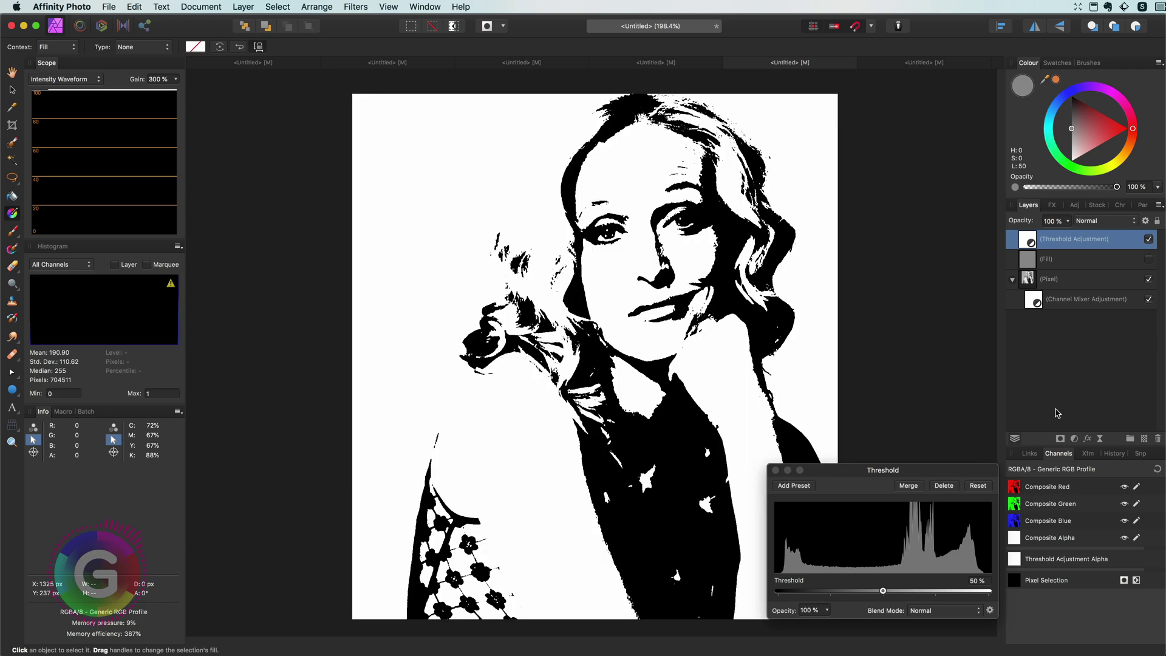
- Raise the Threshold to 75%, then hide it and darken the visible grey fill
left_click_drag(882, 592, 935, 595)
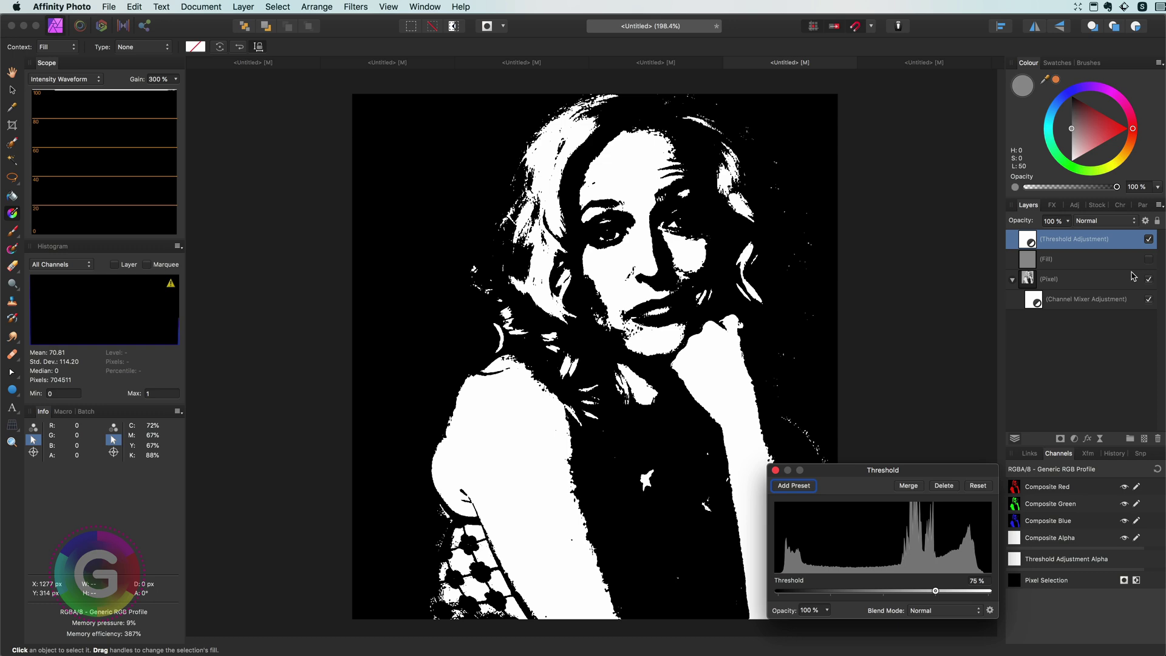
left_click(1147, 240)
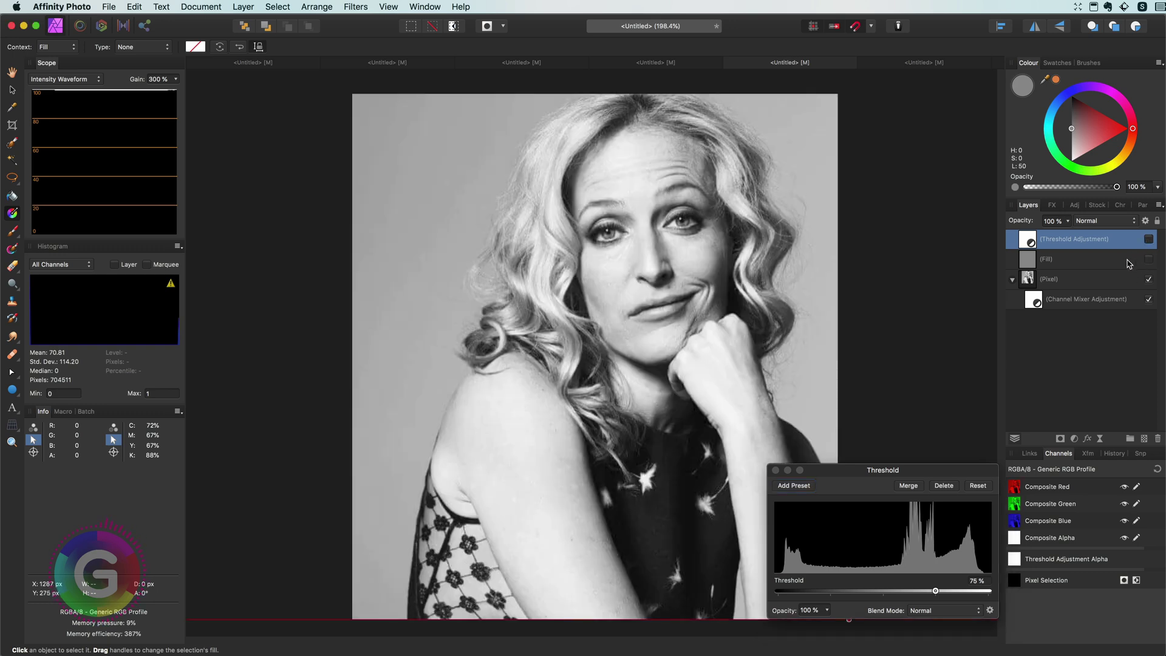
left_click(1150, 261)
left_click(1148, 259)
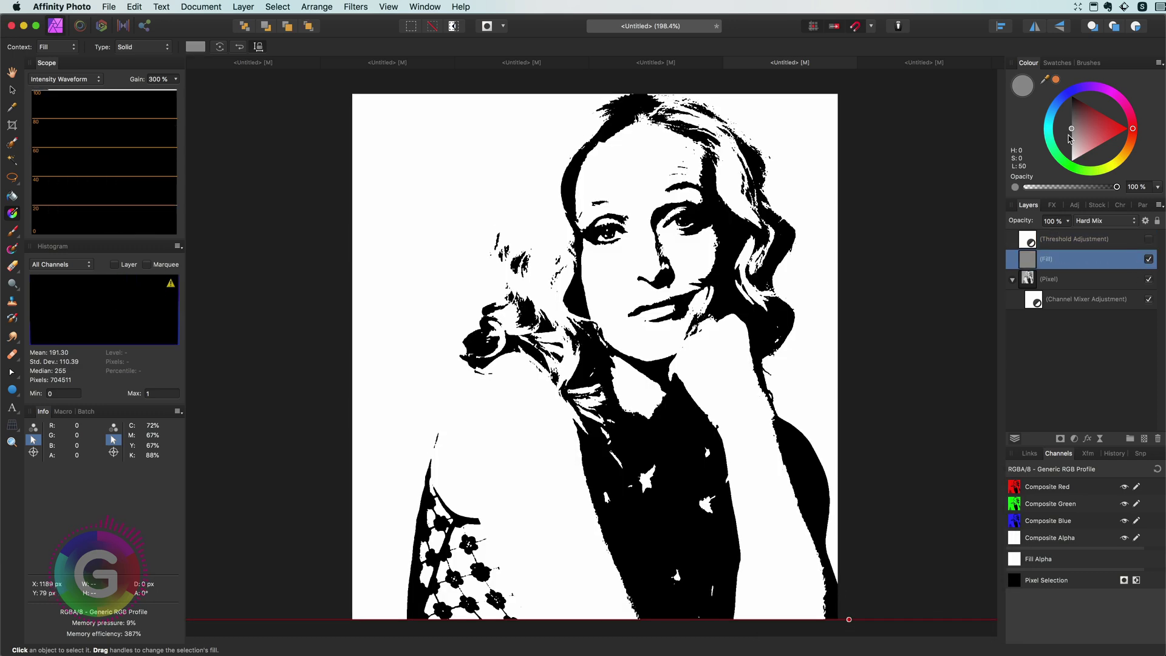
left_click_drag(1071, 128, 1069, 115)
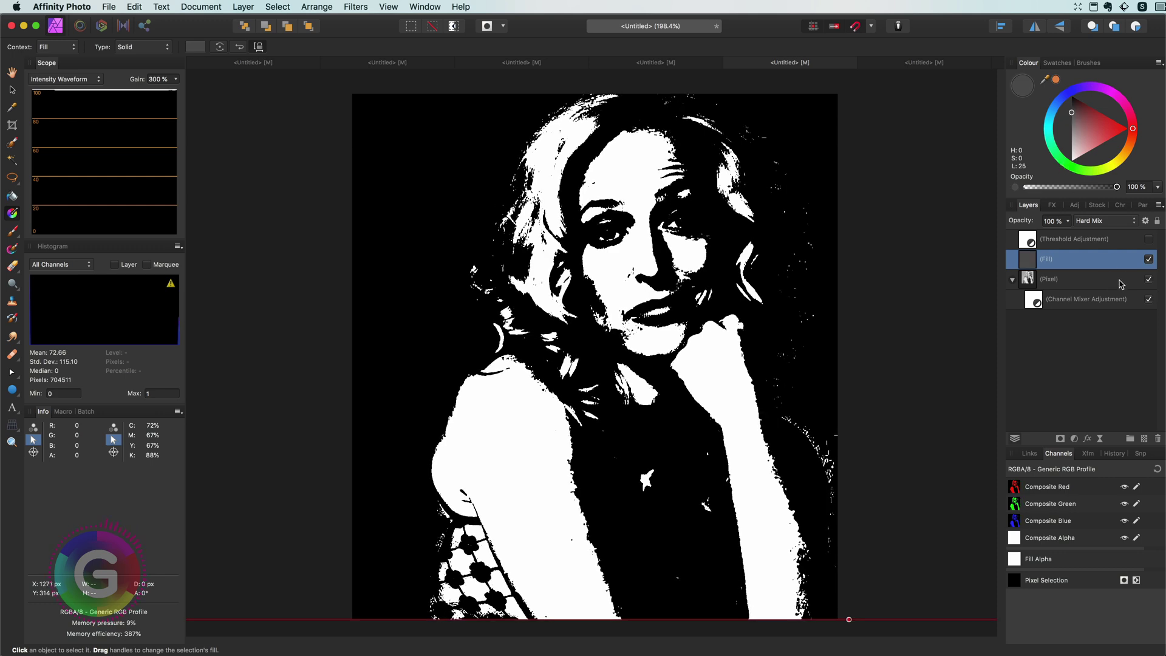
- Compare the Threshold and grey fill looks, leaving both layers hidden
left_click(1148, 259)
left_click(1150, 240)
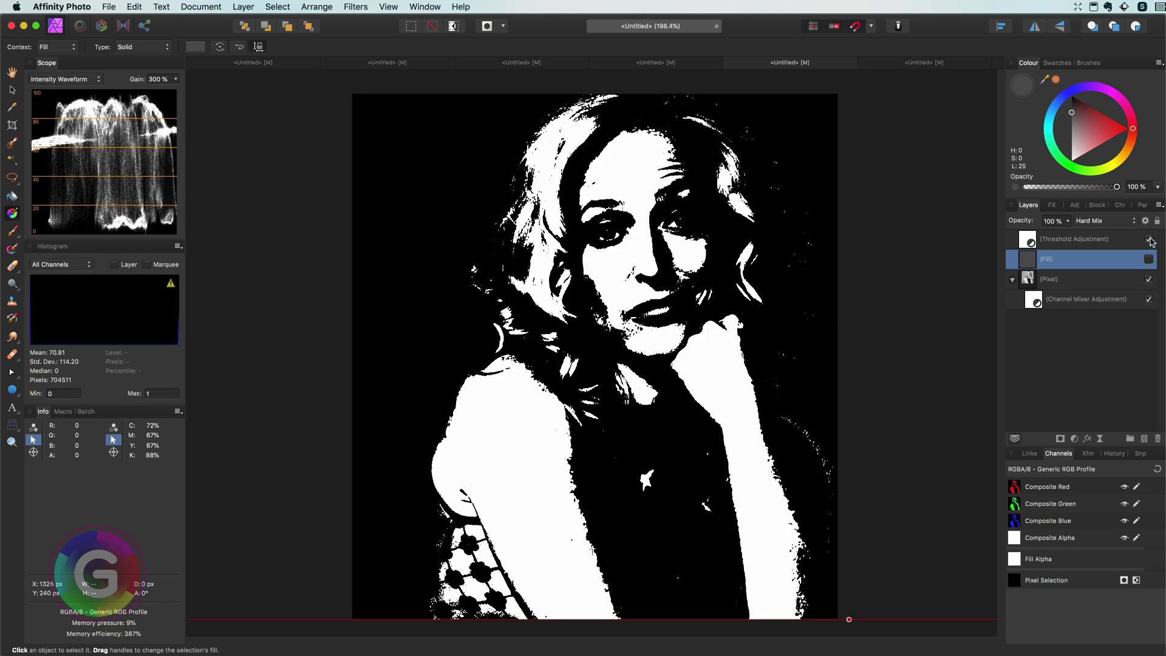
left_click(1149, 241)
left_click(1149, 259)
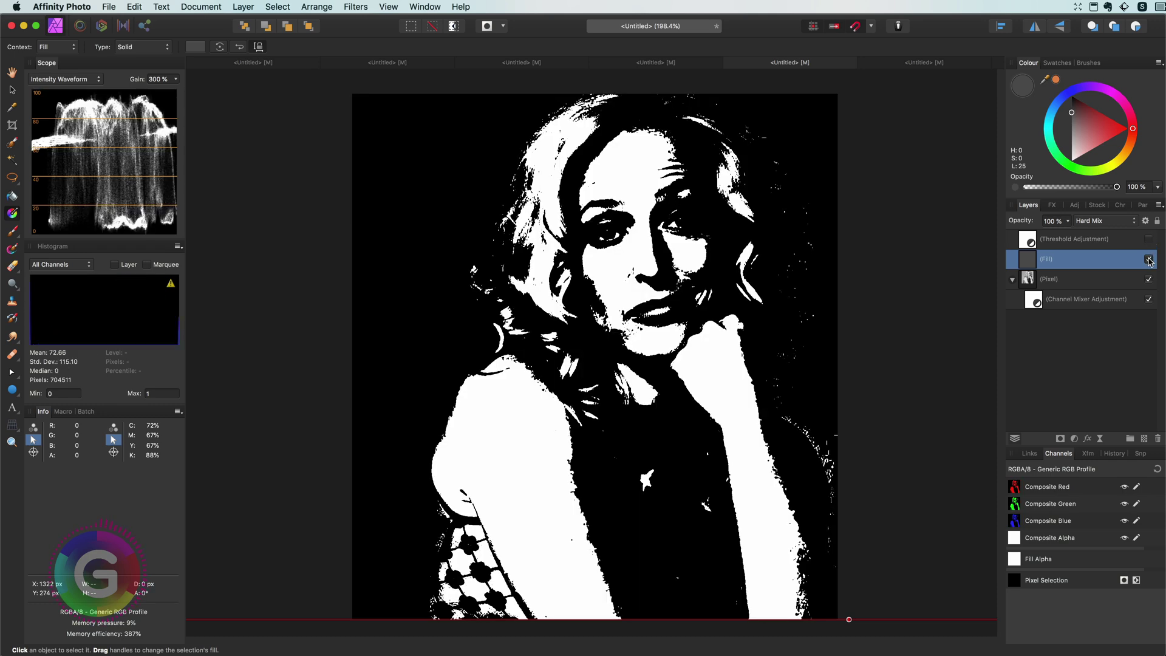
left_click(1149, 260)
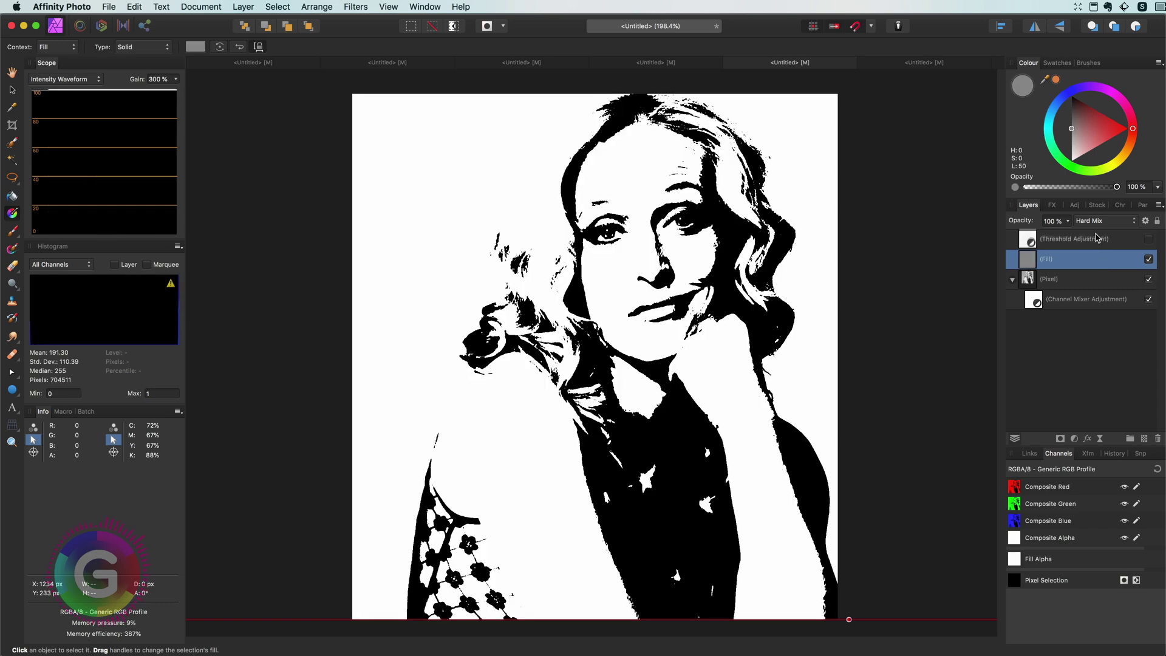
- Delete the Threshold adjustment and add an Add Noise live filter with higher intensity
left_click(1099, 240)
key("Delete")
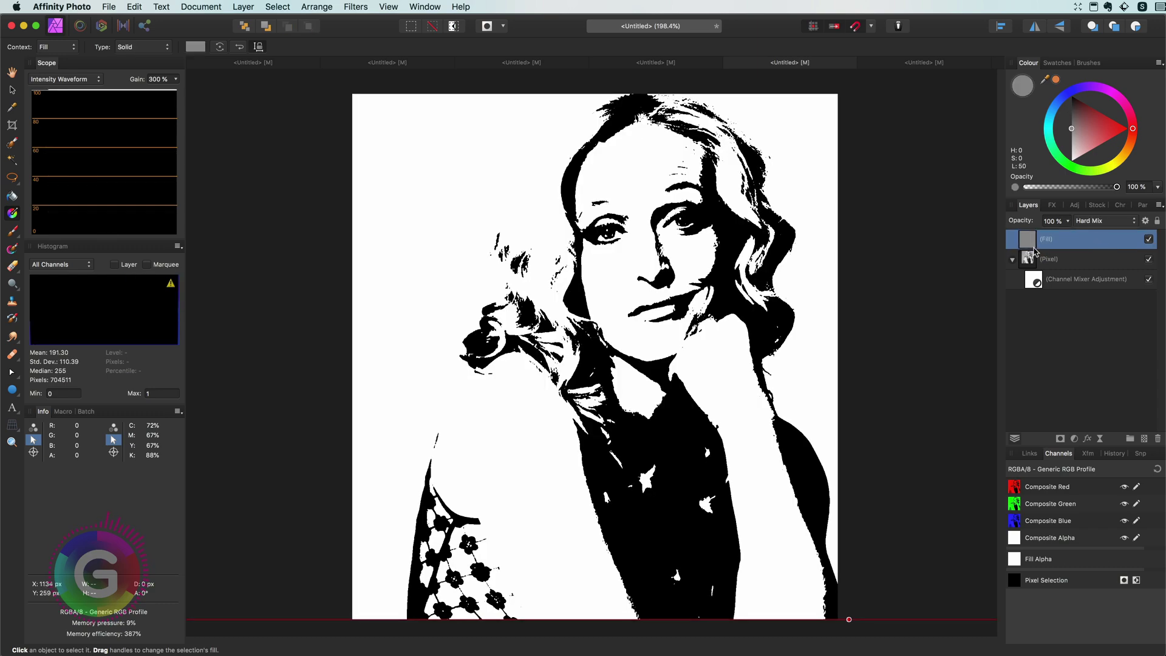
left_click(1100, 440)
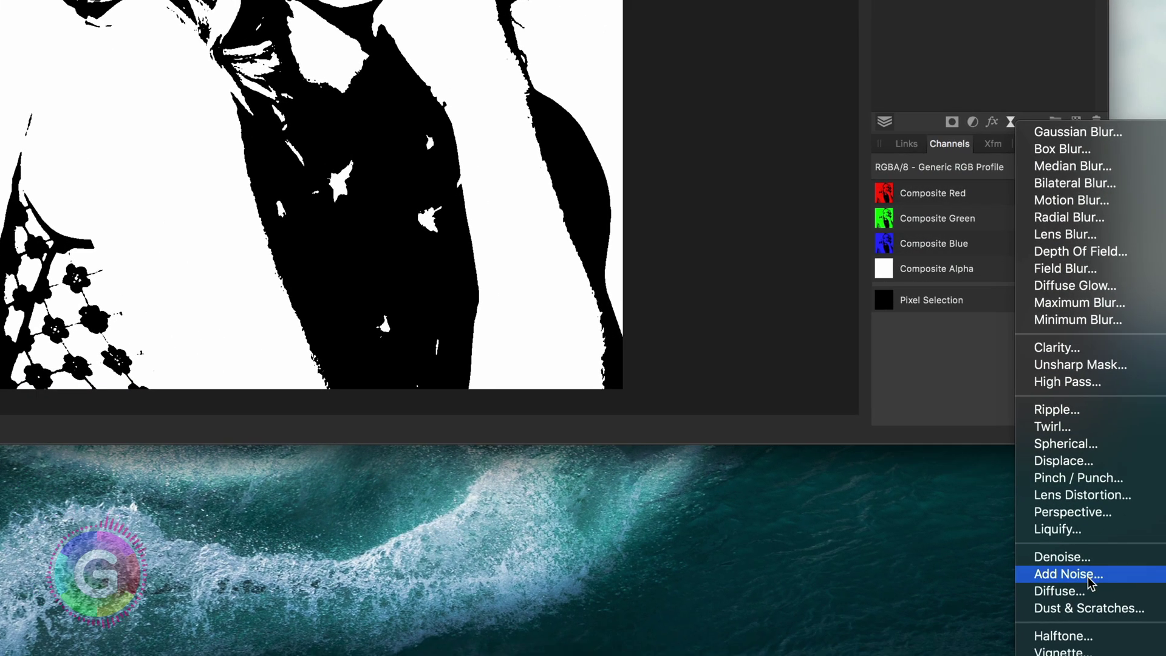
left_click(1090, 583)
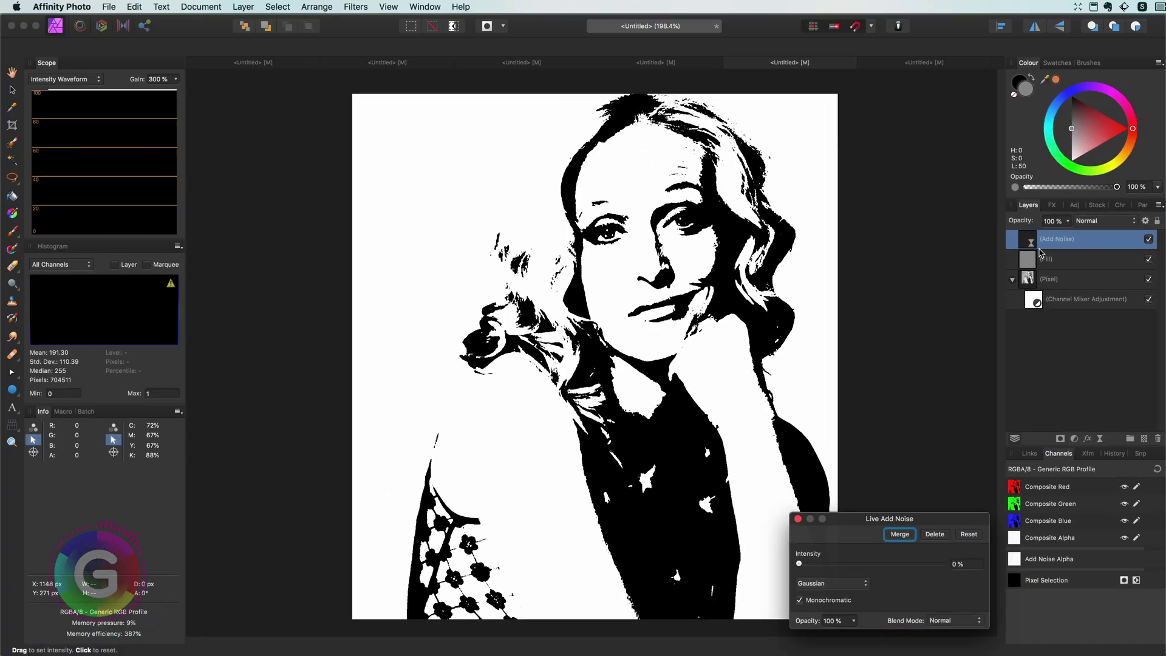
left_click_drag(840, 570, 875, 570)
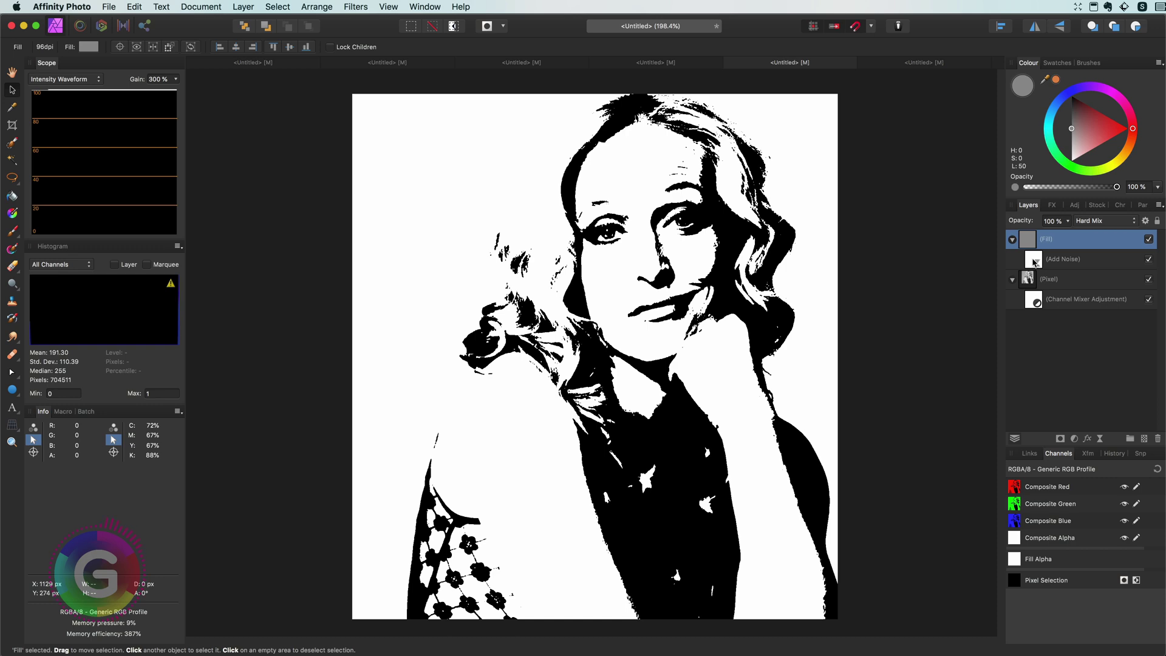
- Move Add Noise to the top, set the fill back to Normal, and group both layers
left_click_drag(1034, 262, 1039, 231)
left_click(1036, 260)
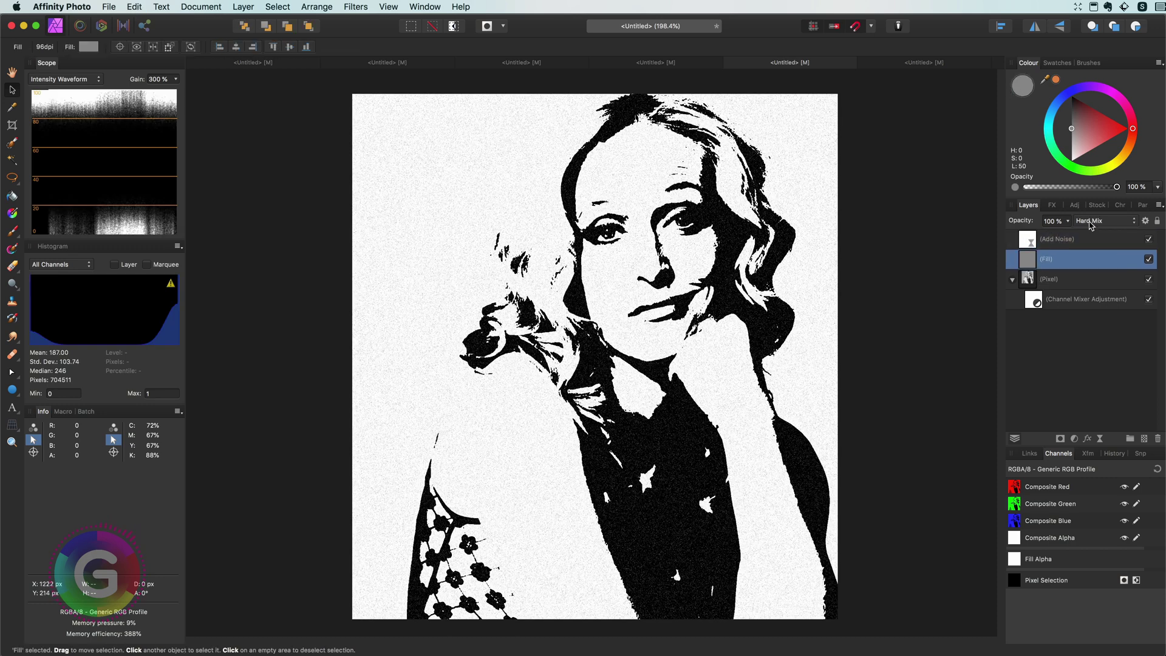
left_click(1093, 221)
left_click(1088, 44)
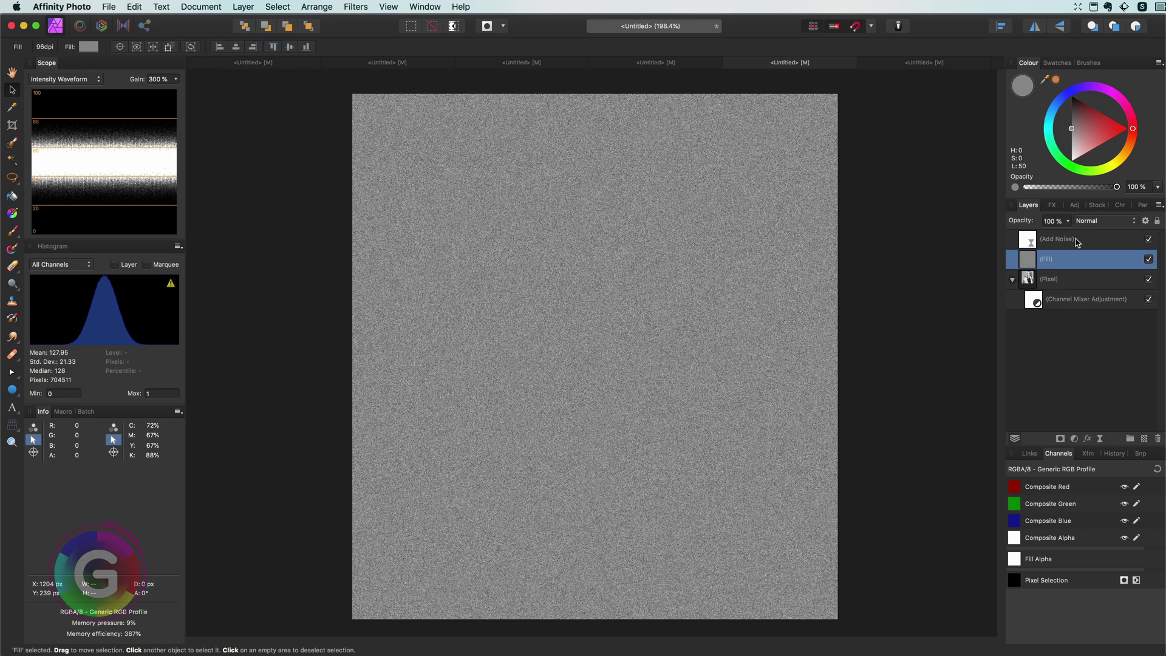
left_click(1074, 240, "shift")
key("super+g")
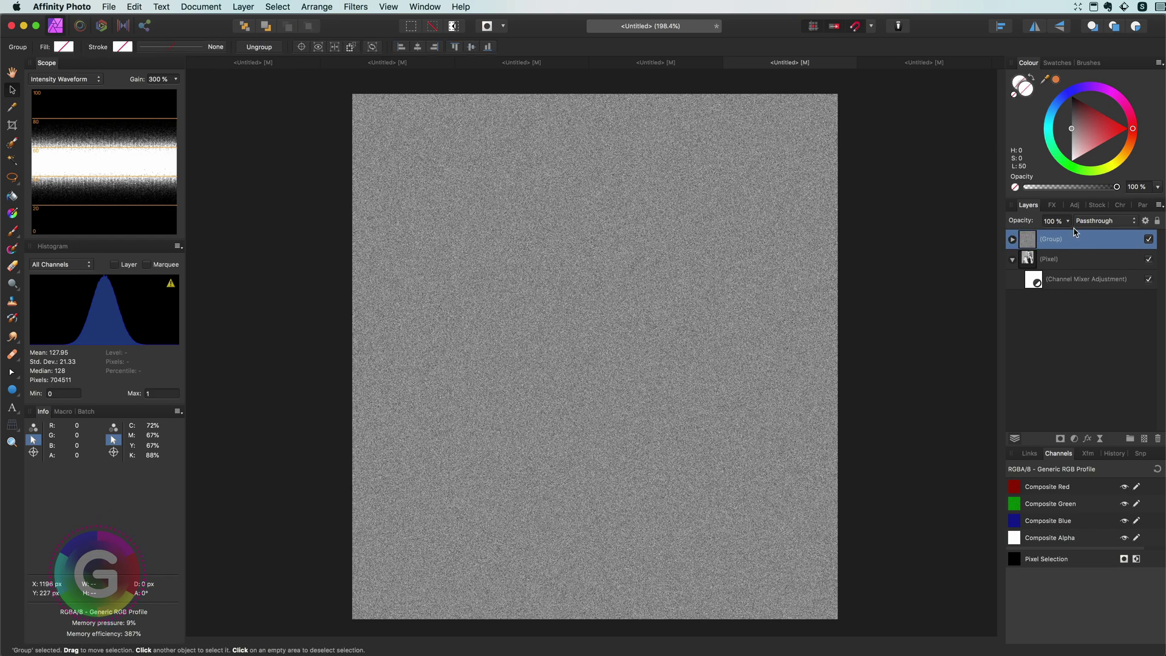
- Set the noise group's blend mode to Hard Mix
left_click(1089, 222)
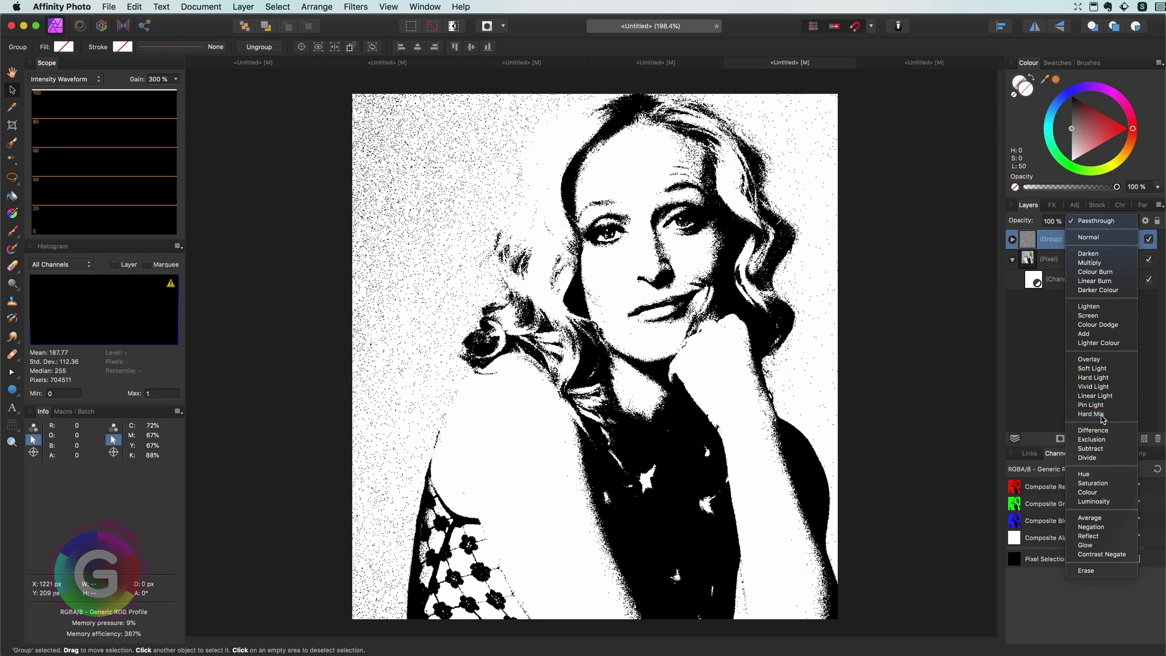
left_click(1102, 415)
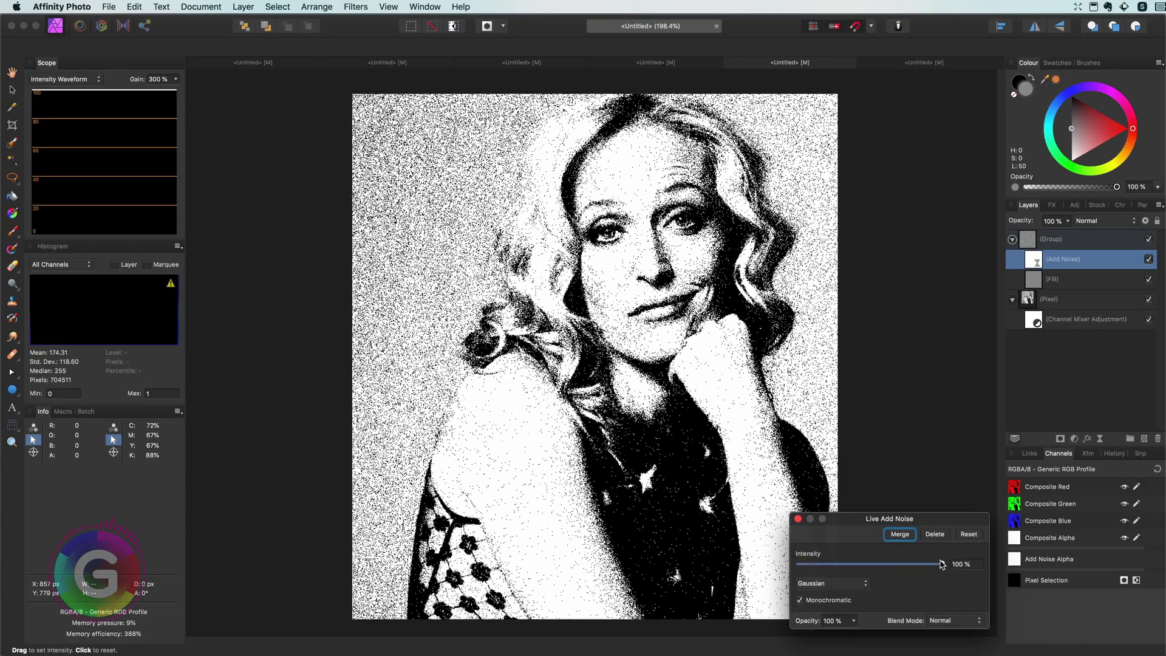
left_click(798, 519)
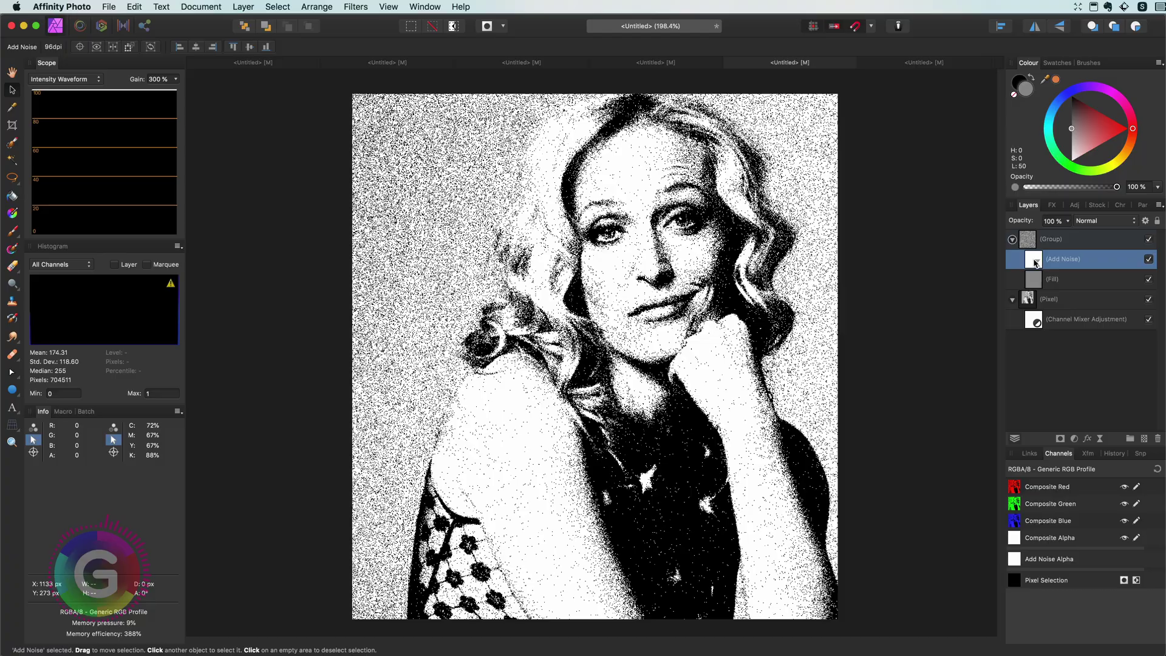
- Recolour the fill from pink to neutral grey and hide the Add Noise layer
left_click(1032, 280)
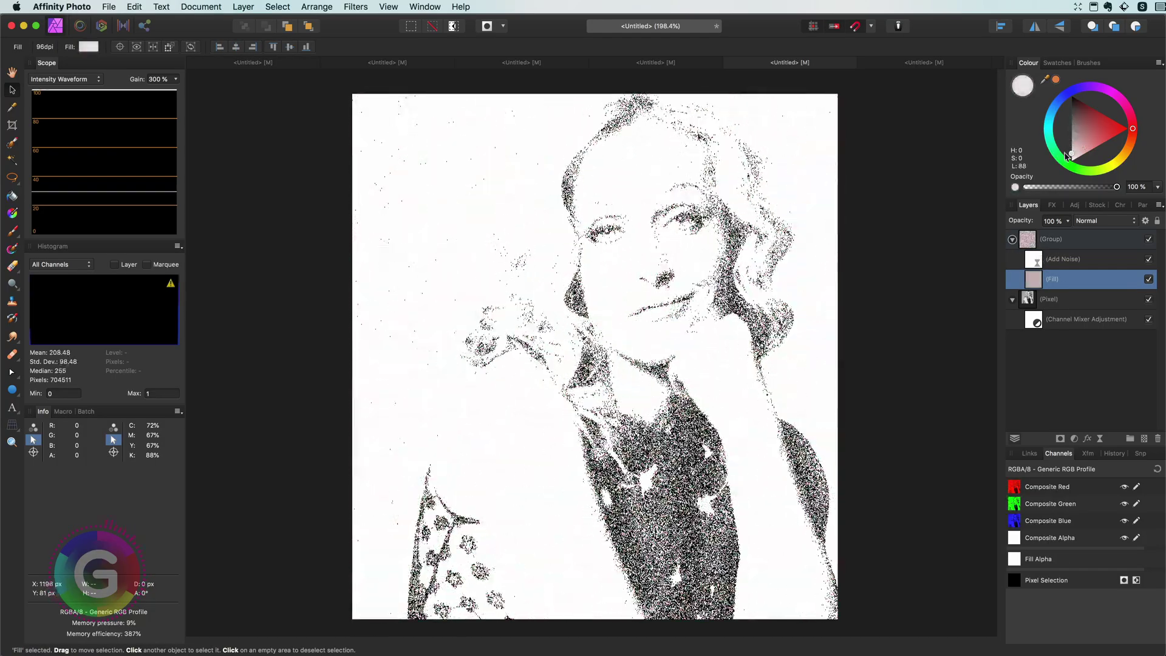
left_click_drag(1075, 145, 1071, 130)
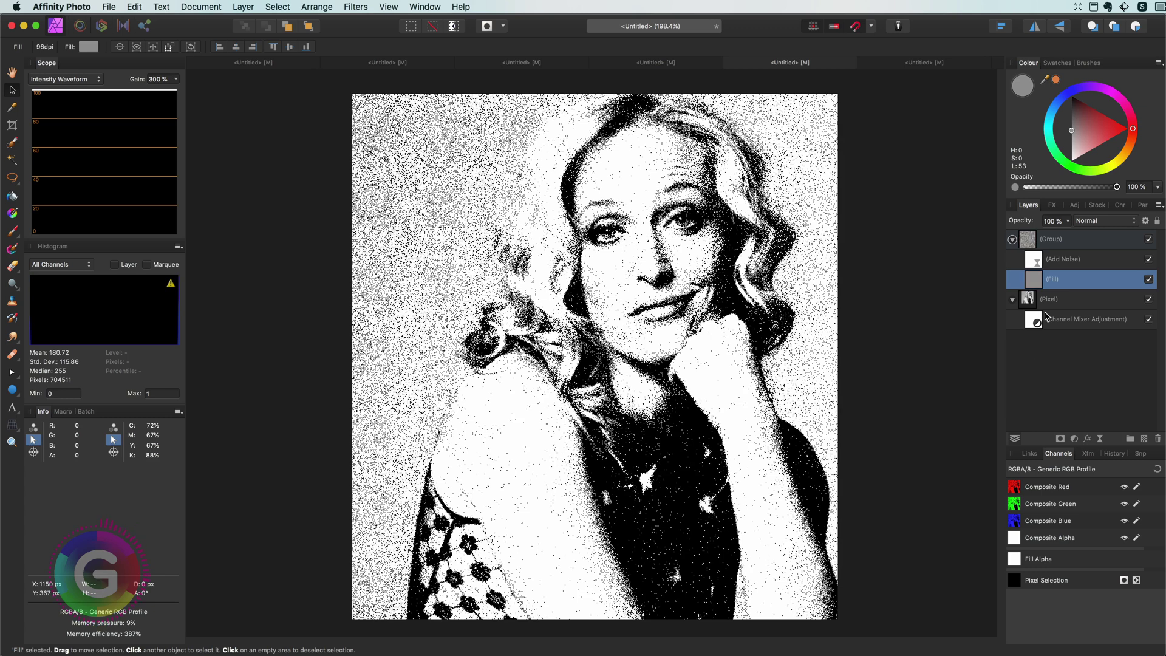
left_click(1039, 267)
key("super+shift+h")
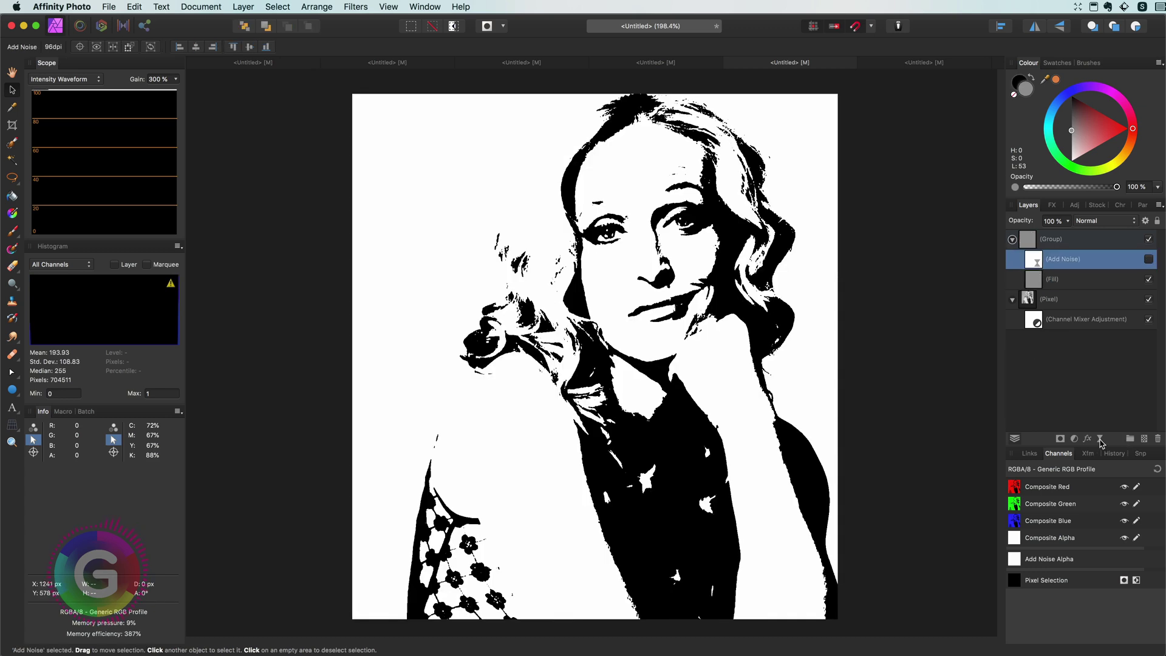
- Add a Procedural Texture live filter using the Chequered preset with a square count of 100
left_click(1100, 440)
left_click(1132, 645)
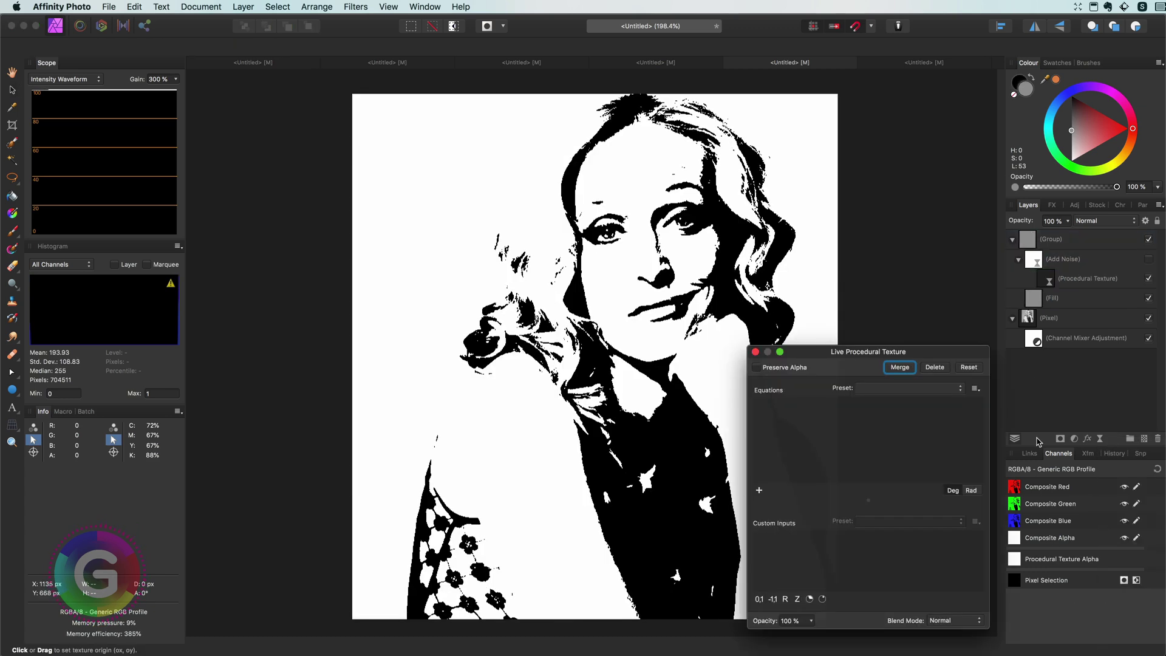
left_click(873, 391)
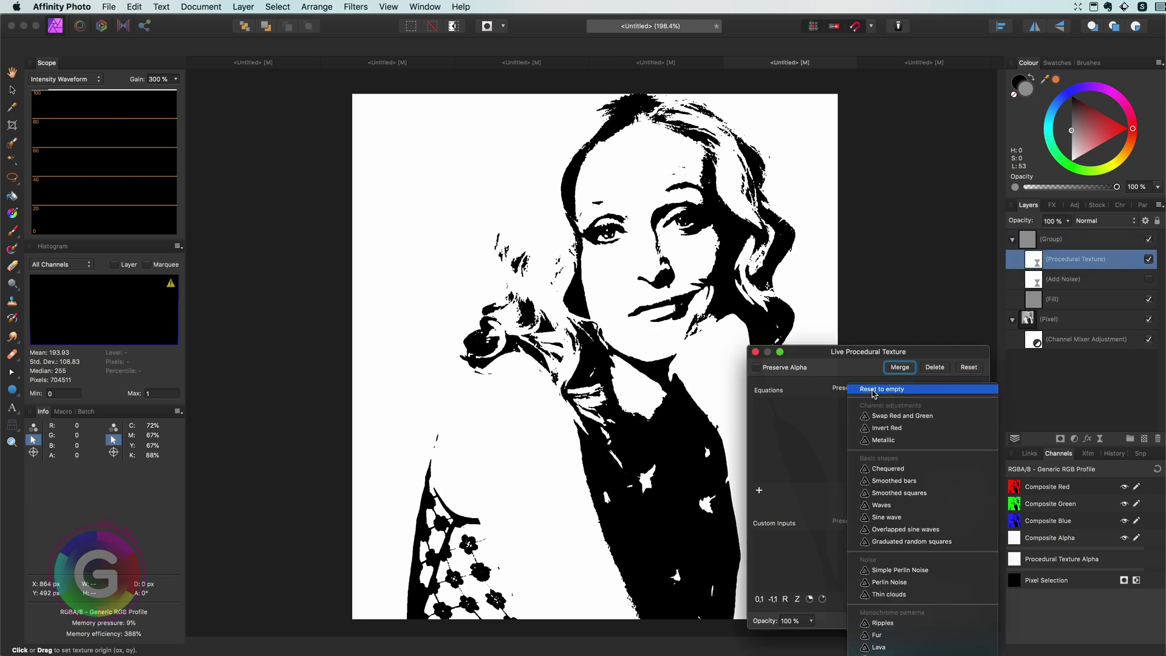
left_click(890, 469)
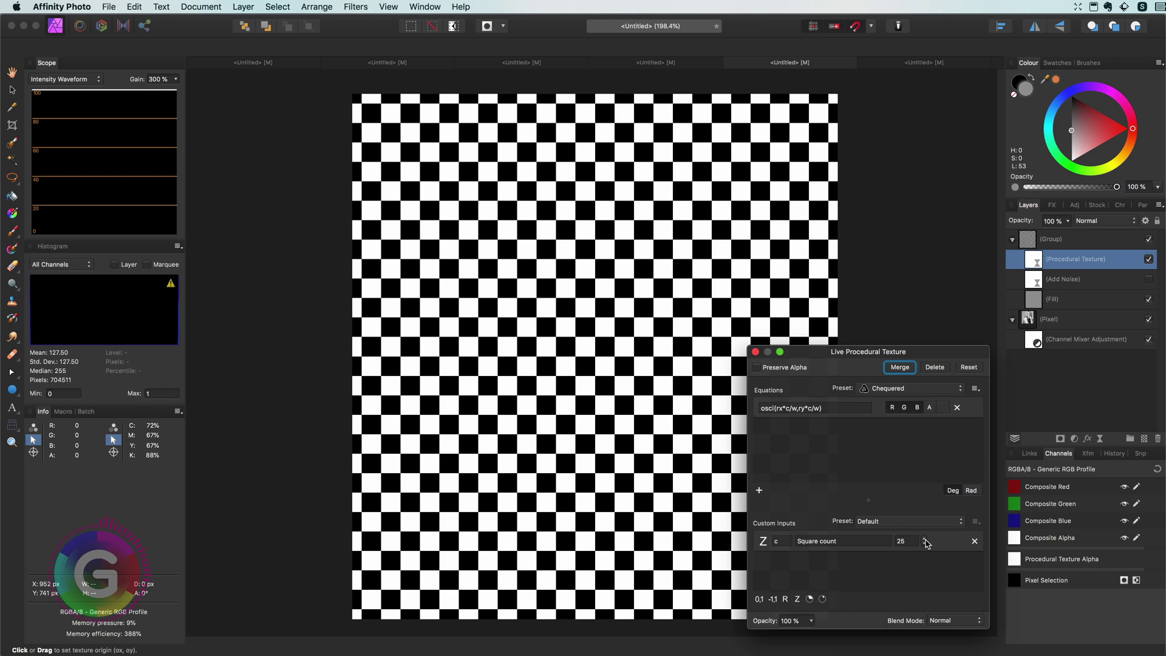
left_click(925, 539)
type("100")
key("Return")
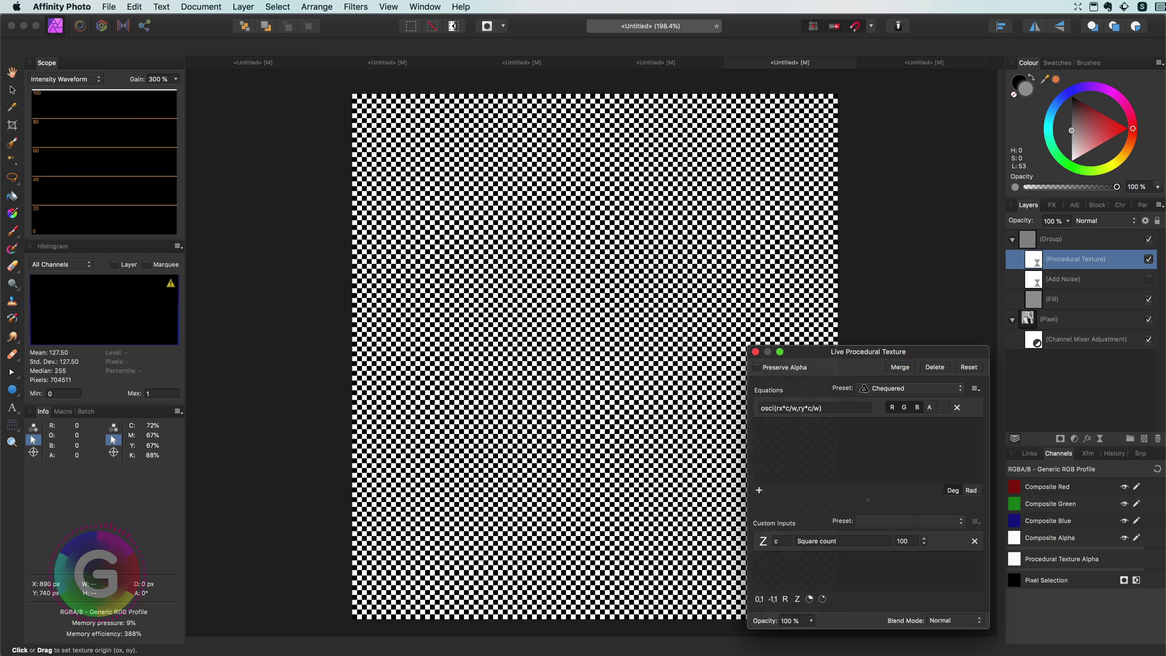
left_click(755, 352)
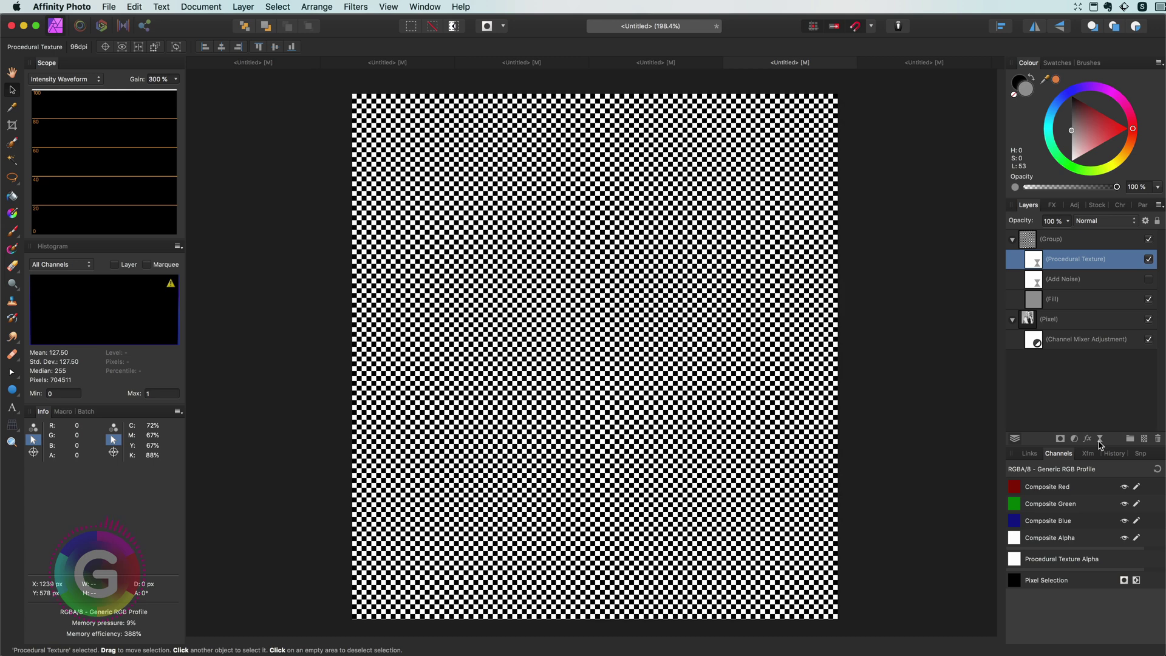
- Add a Gaussian Blur live filter at the top of the group with about 1.6 px radius
left_click(1099, 438)
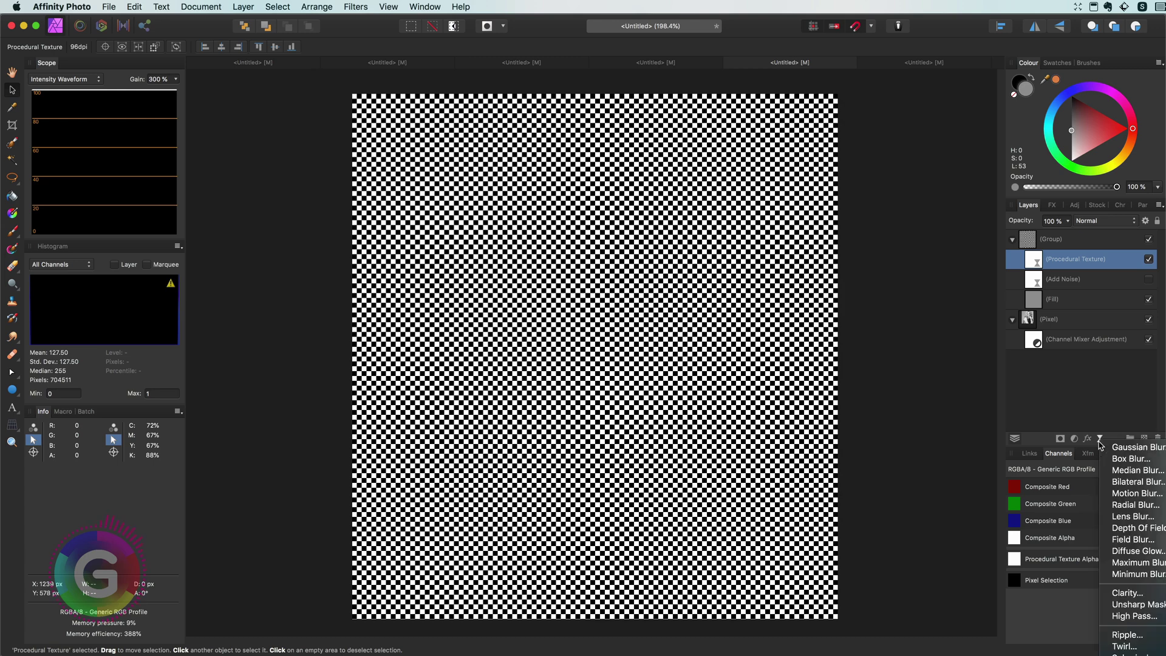
left_click(1131, 447)
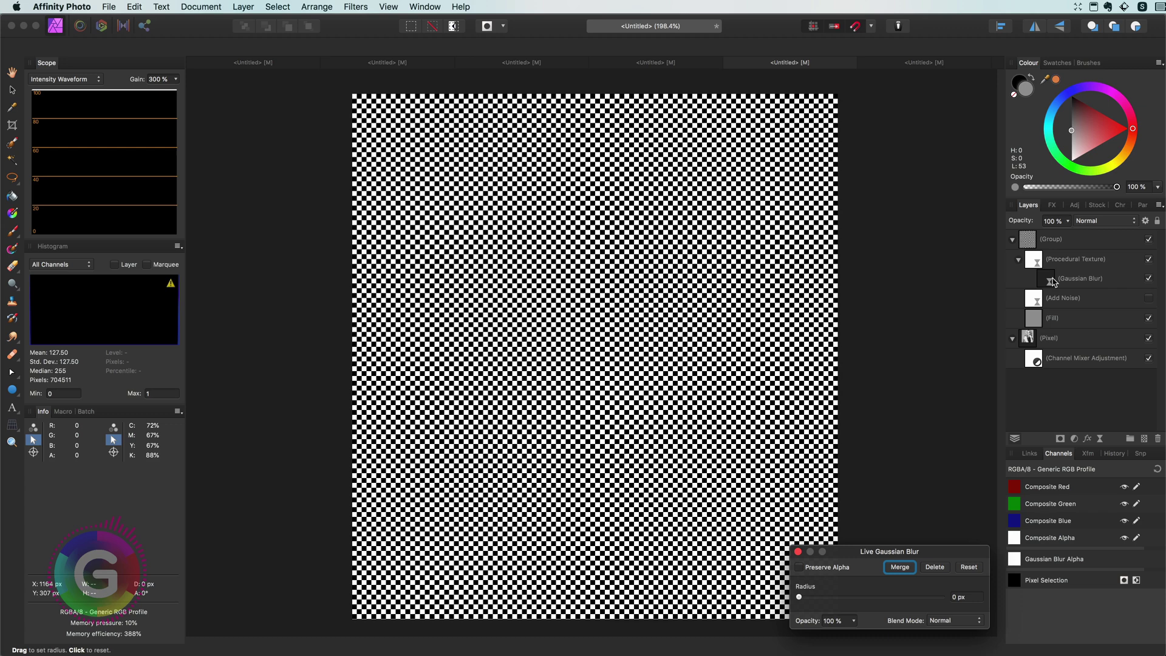
left_click_drag(1054, 281, 1070, 252)
left_click_drag(801, 598, 839, 601)
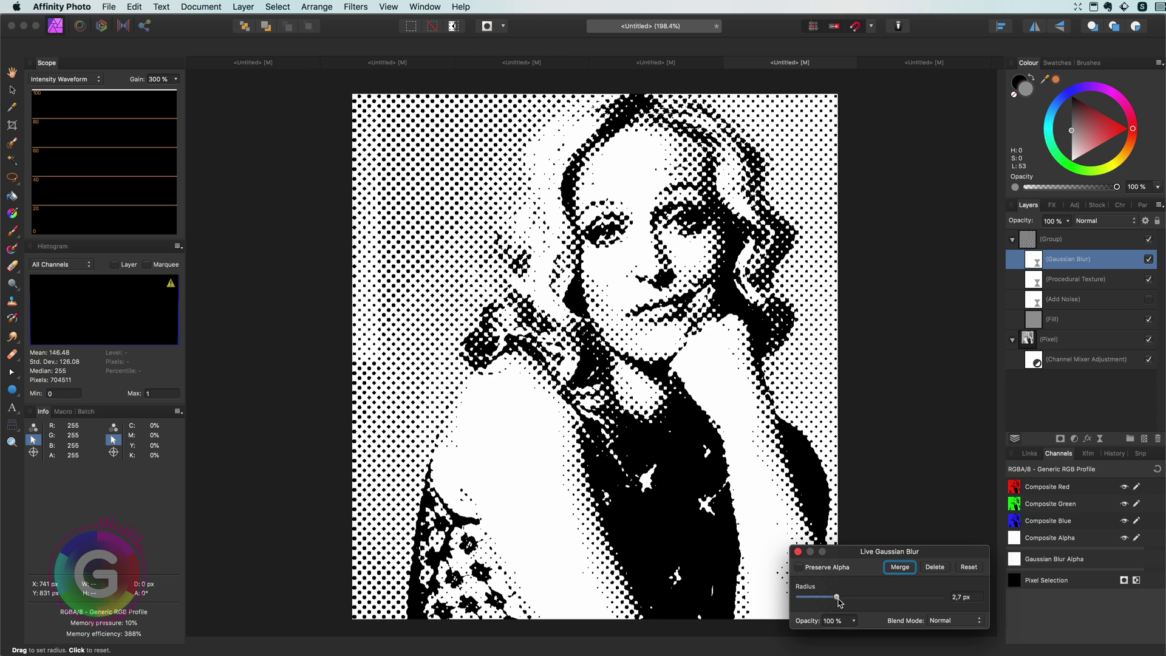
left_click_drag(839, 601, 841, 603)
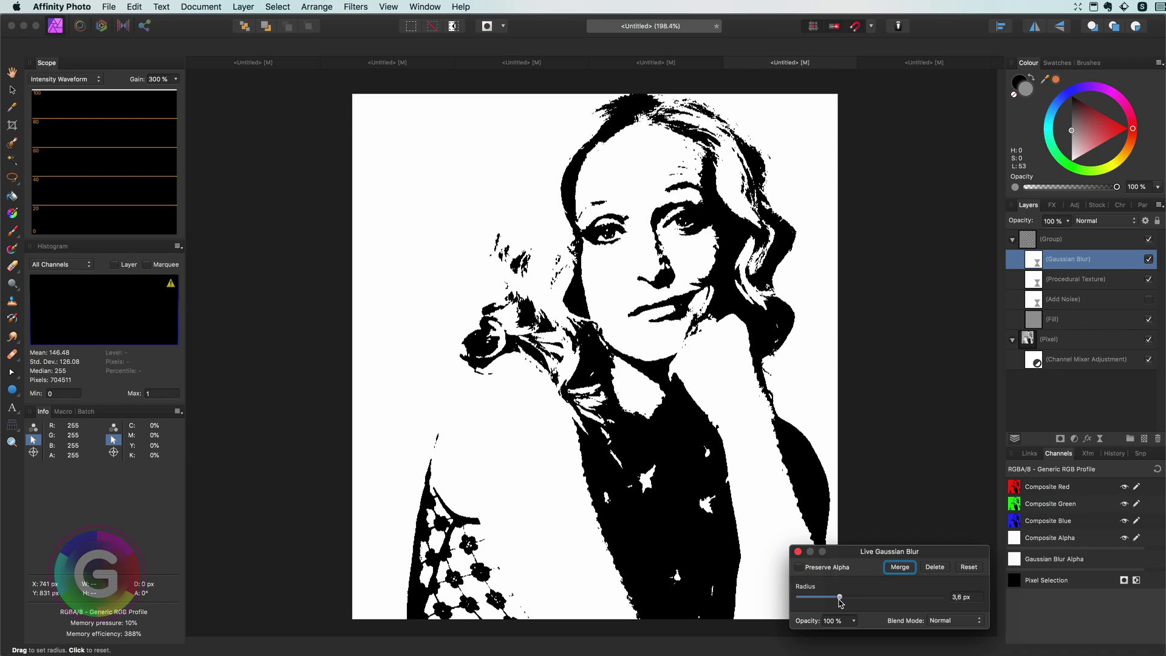
left_click_drag(840, 600, 833, 603)
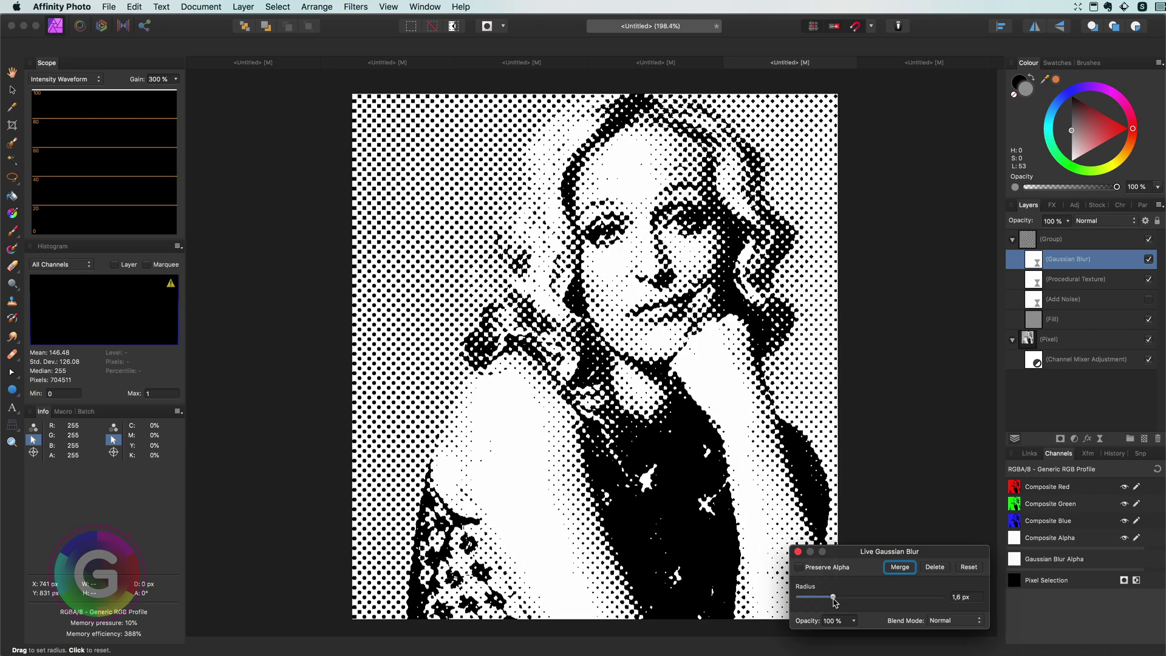
- Change the Procedural Texture's square count to 150
key("v")
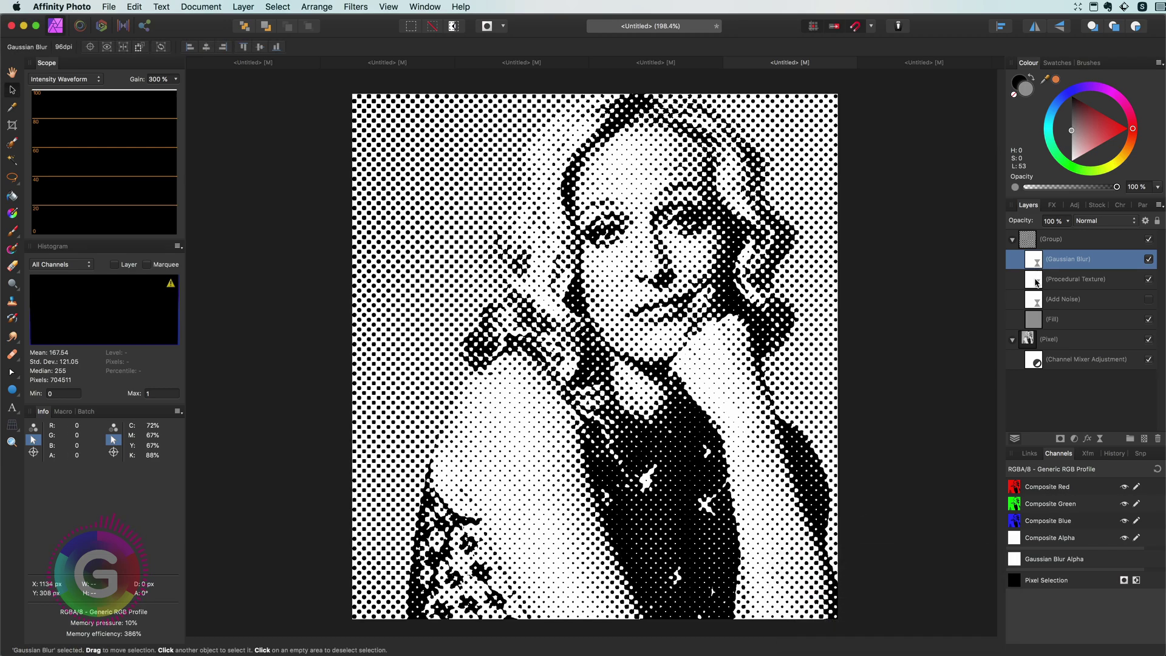
double_click(1035, 279)
left_click(924, 545)
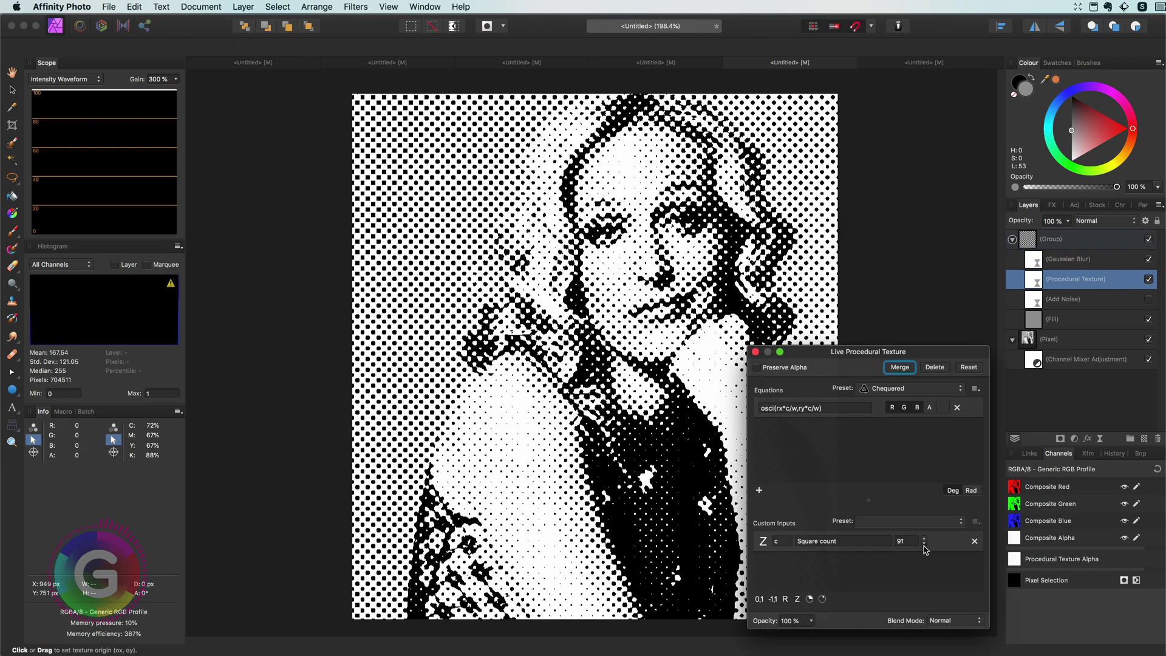
left_click(904, 540)
type("150")
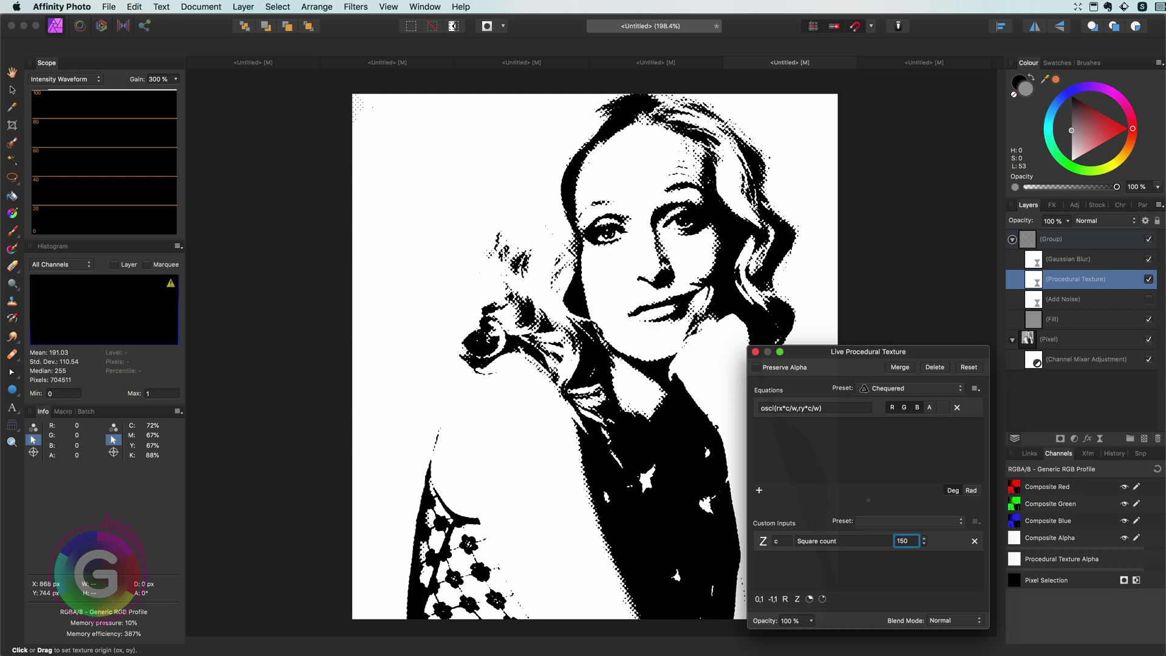
key("Return")
key("v")
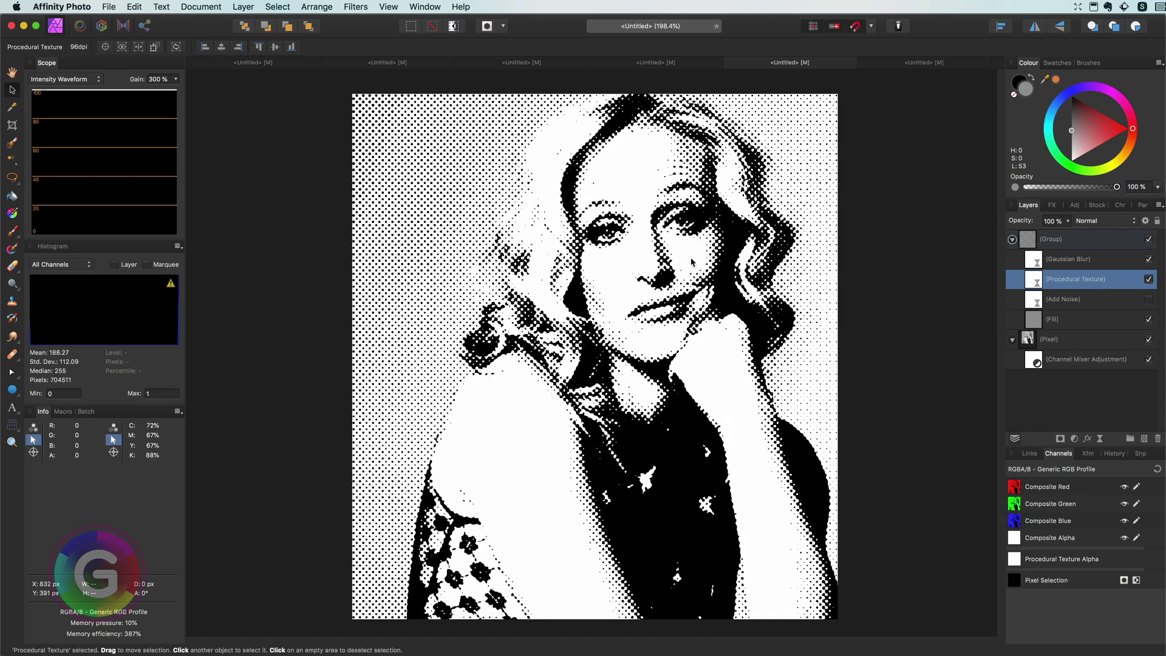
- Draw a black circle, duplicate it into a 2x2 grid, merge and scale the tile down
mouse_move(439, 251)
left_mouse_down()
mouse_move(480, 294)
mouse_move(499, 272)
mouse_move(497, 318)
mouse_move(457, 270)
left_mouse_up()
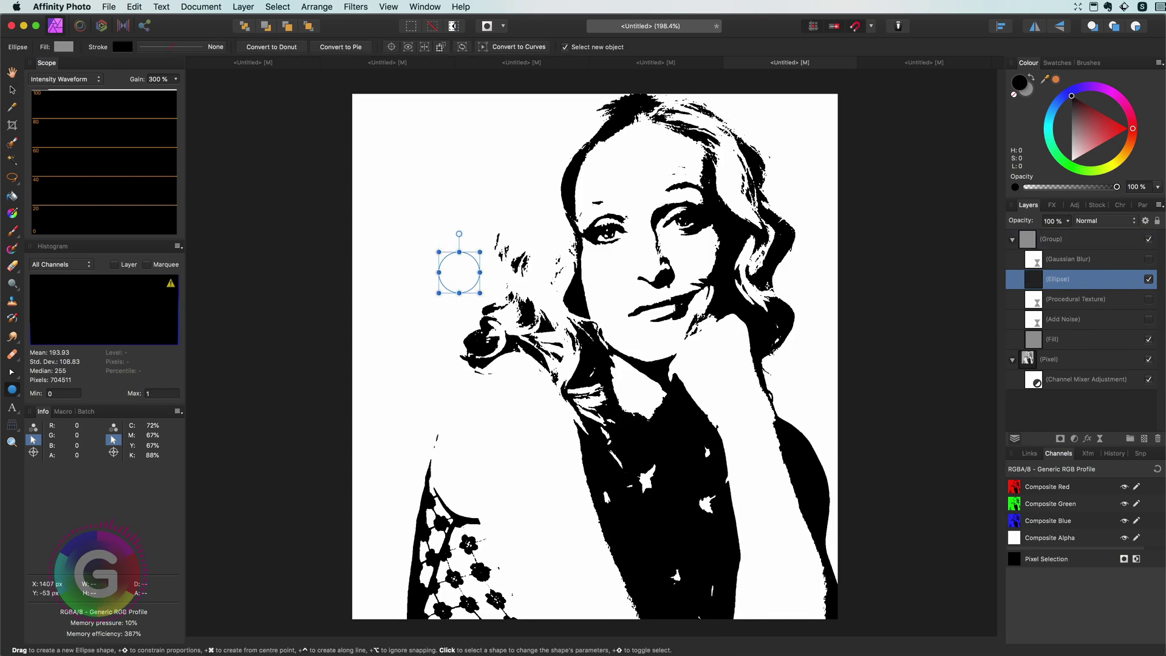
key("v")
left_click(501, 281, "shift")
key("super+e")
left_click(243, 7)
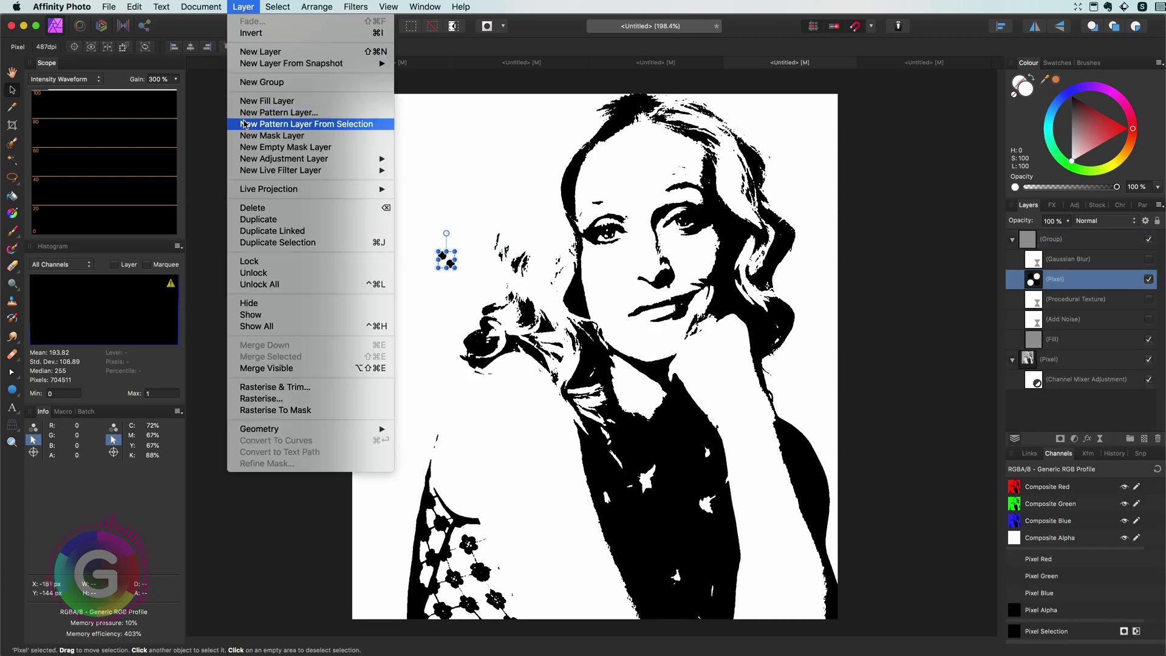
key("Escape")
- Create a new Pattern Layer from the dot tile selection
left_click(243, 7)
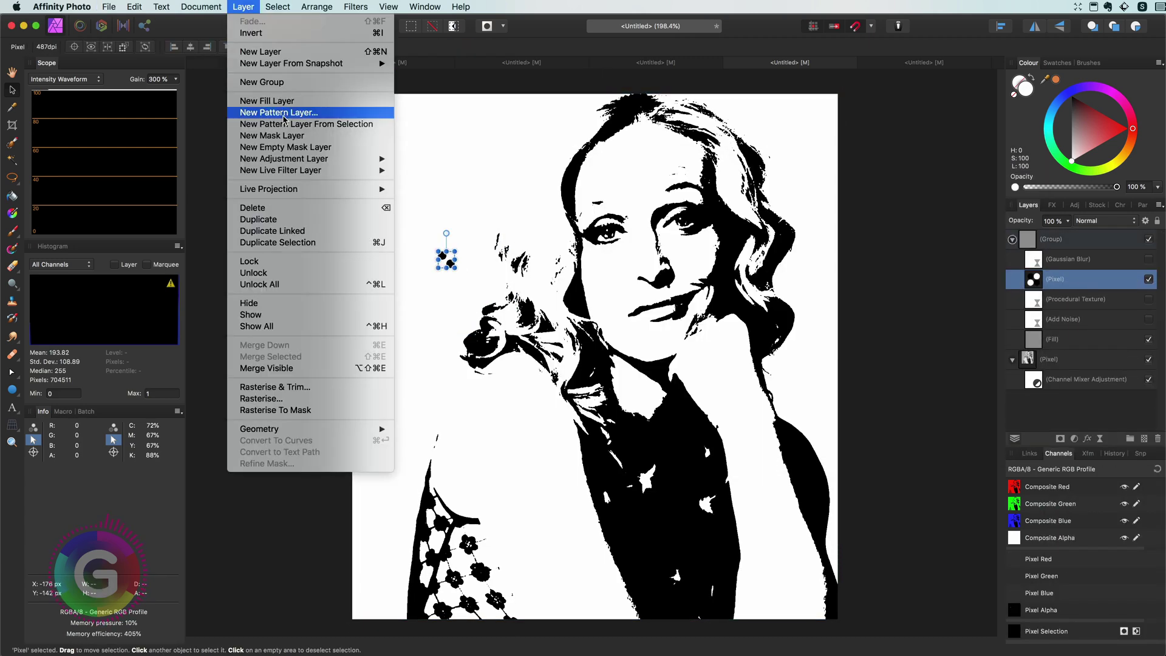
left_click(267, 113)
key("Escape")
left_click(243, 7)
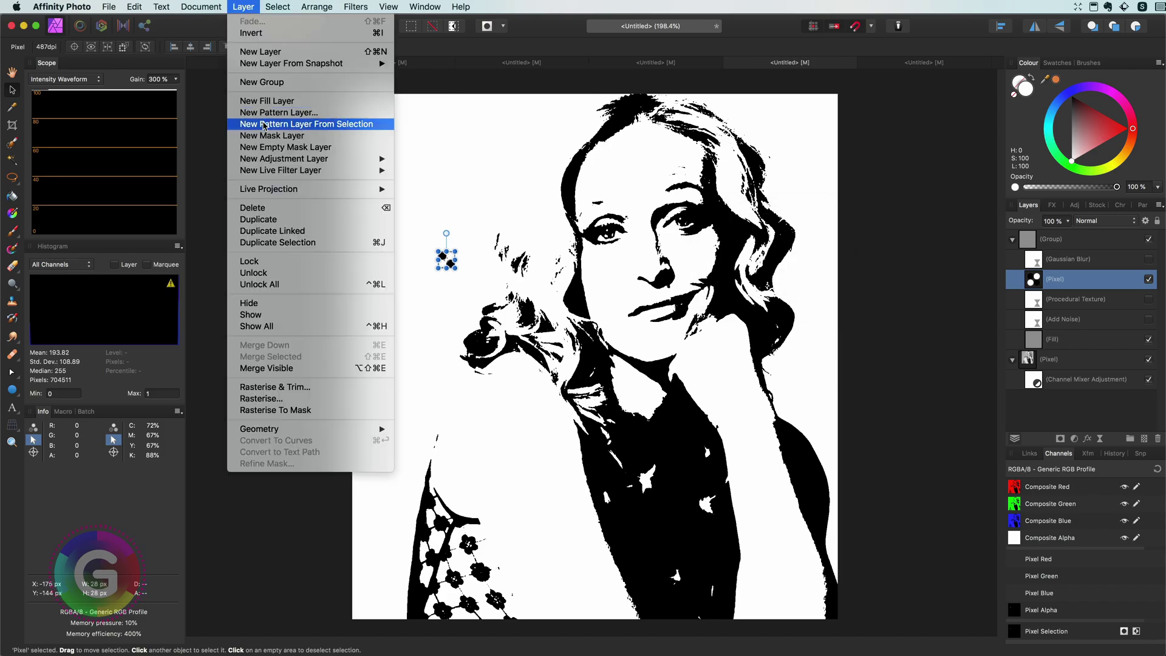
left_click(265, 124)
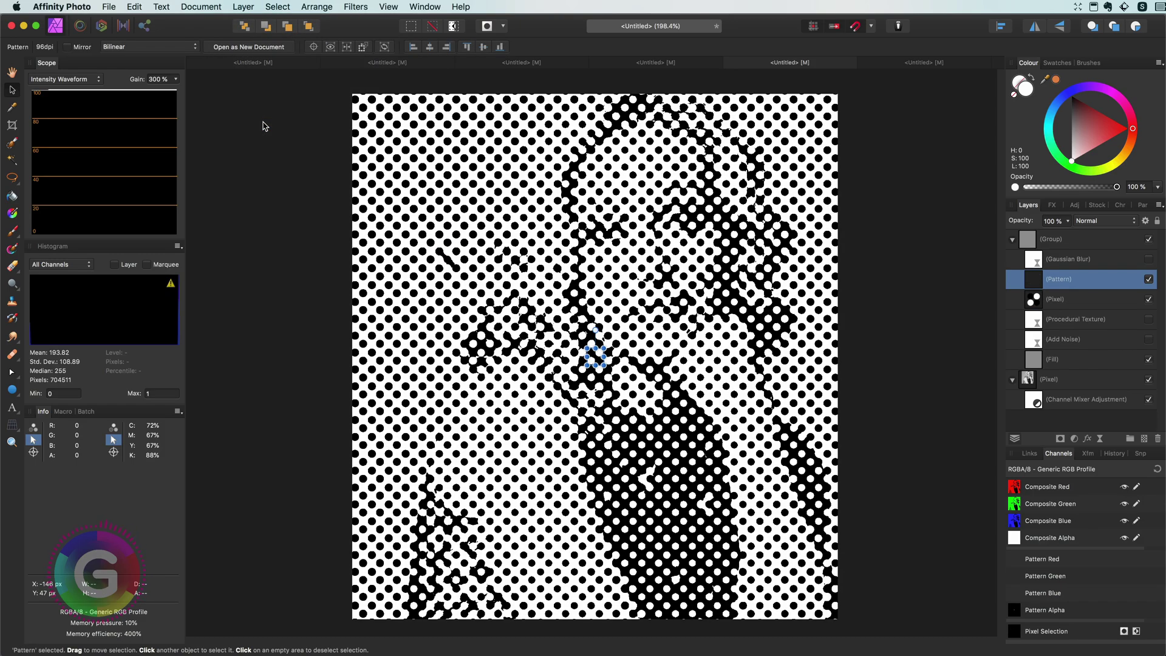
- Shrink the pattern tile for finer dots, re-enable Gaussian Blur, and zoom to fit the portrait
left_click_drag(603, 365, 593, 351)
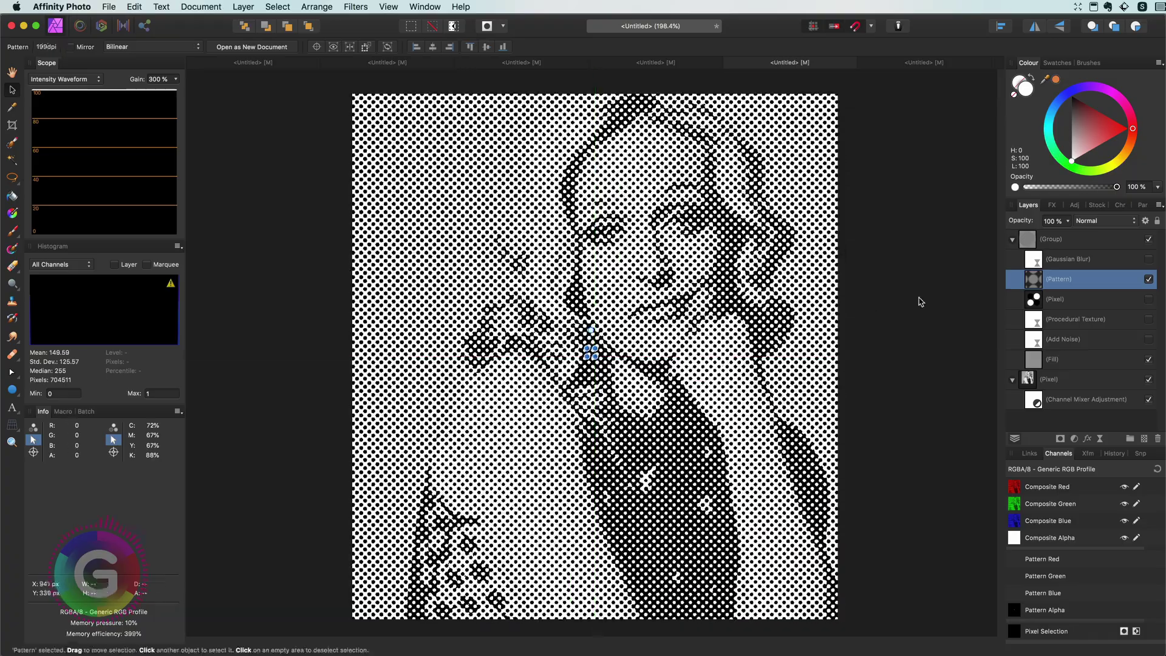
left_click(1062, 265)
left_click(1148, 259)
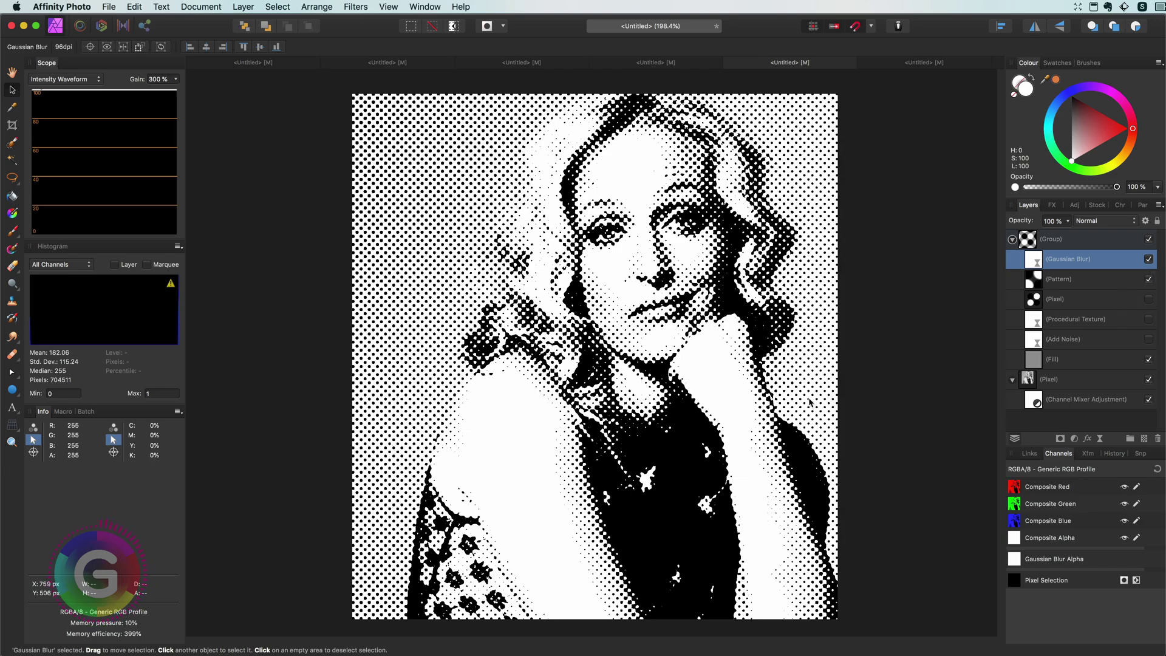
scroll(629, 298, "up", 2)
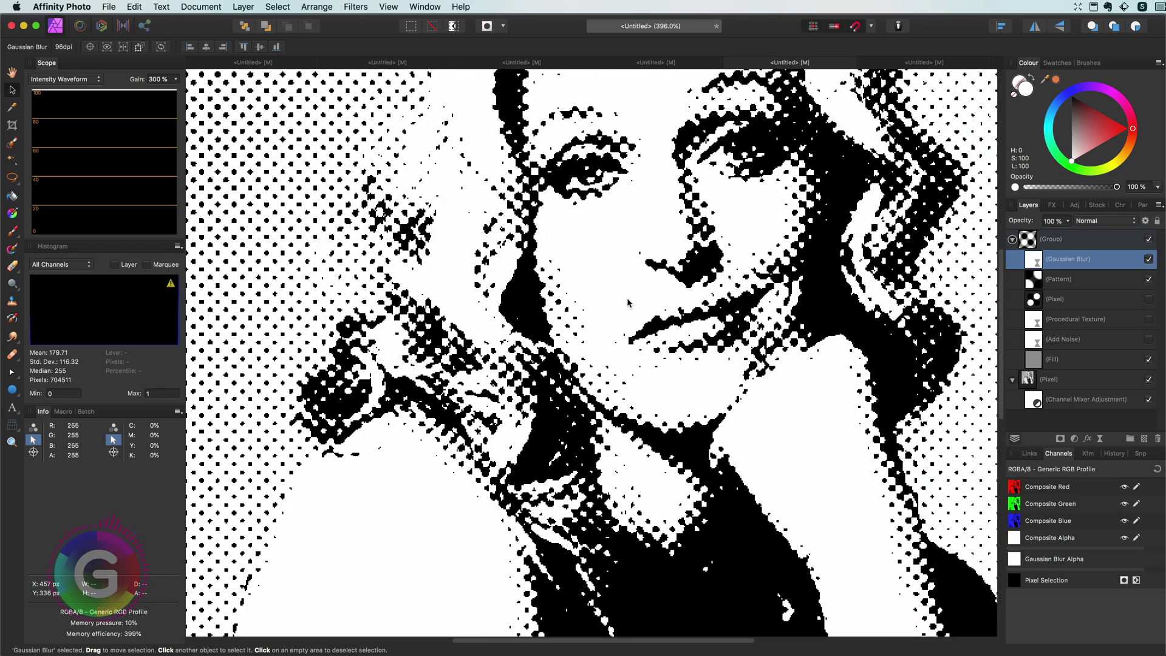
scroll(627, 301, "up", 2)
scroll(679, 370, "up", 2)
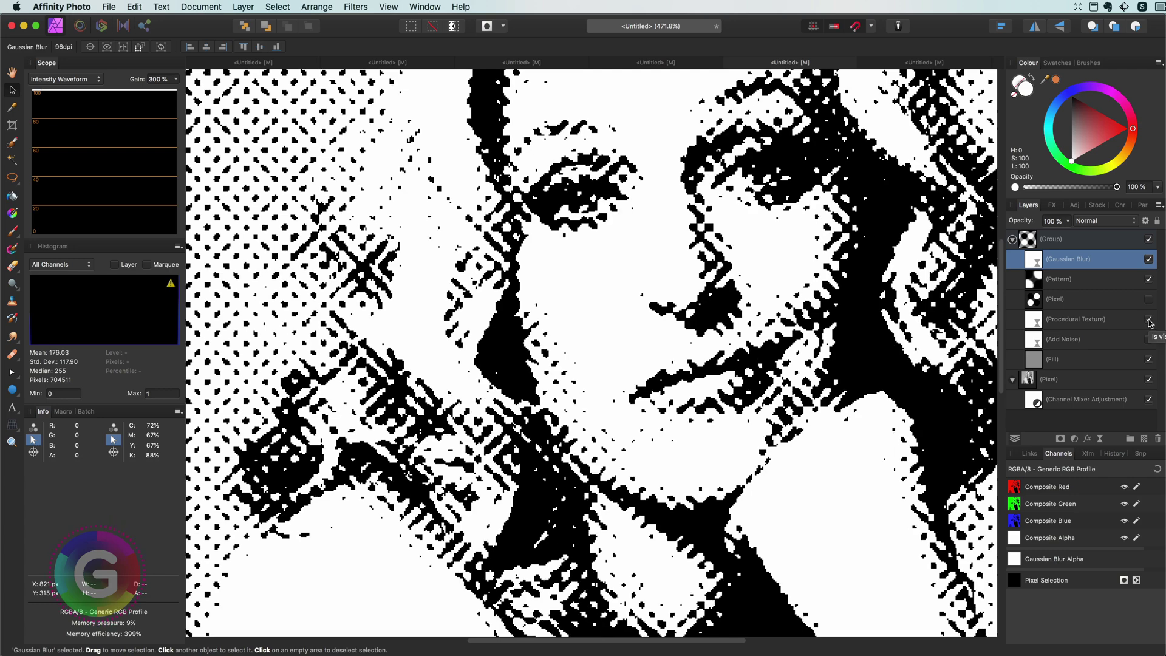
key("super+0")
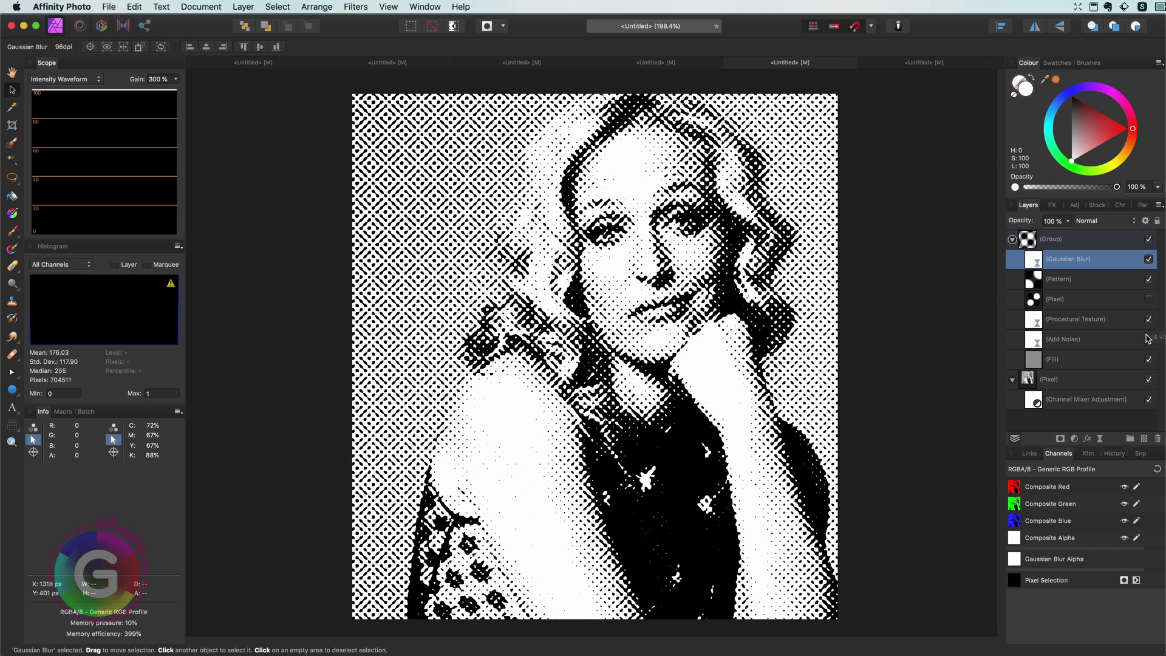
- Show Add Noise, hide the Procedural Texture layer, then collapse and select the group
left_click(1148, 340)
left_click(1148, 318)
left_click(1012, 239)
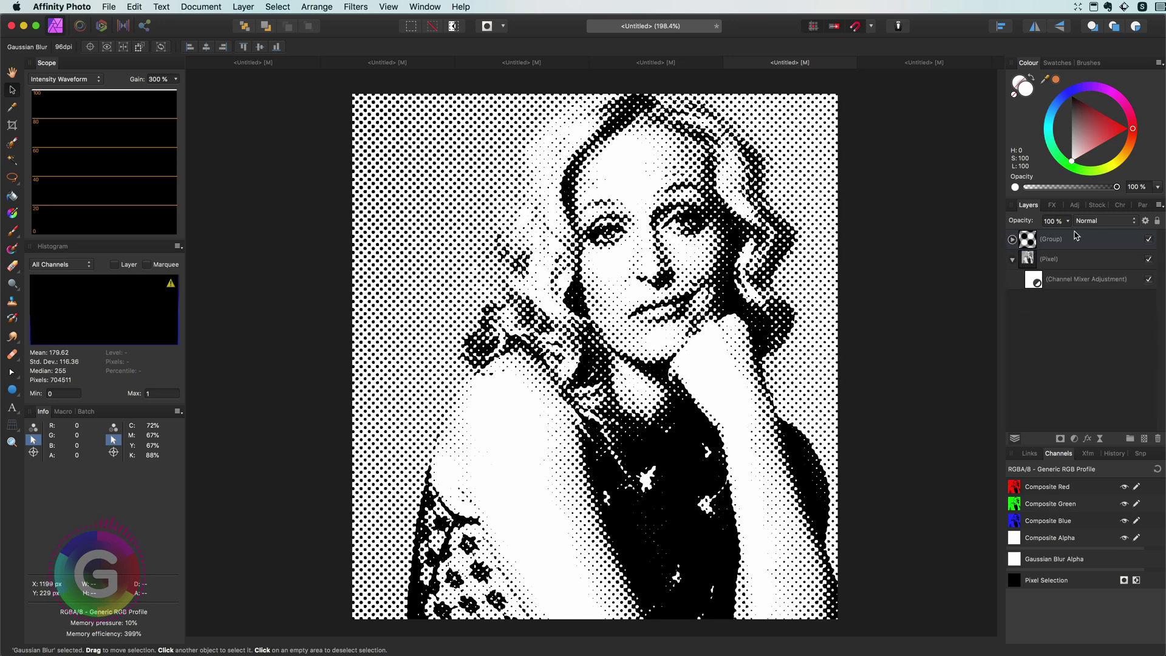
left_click(1081, 239)
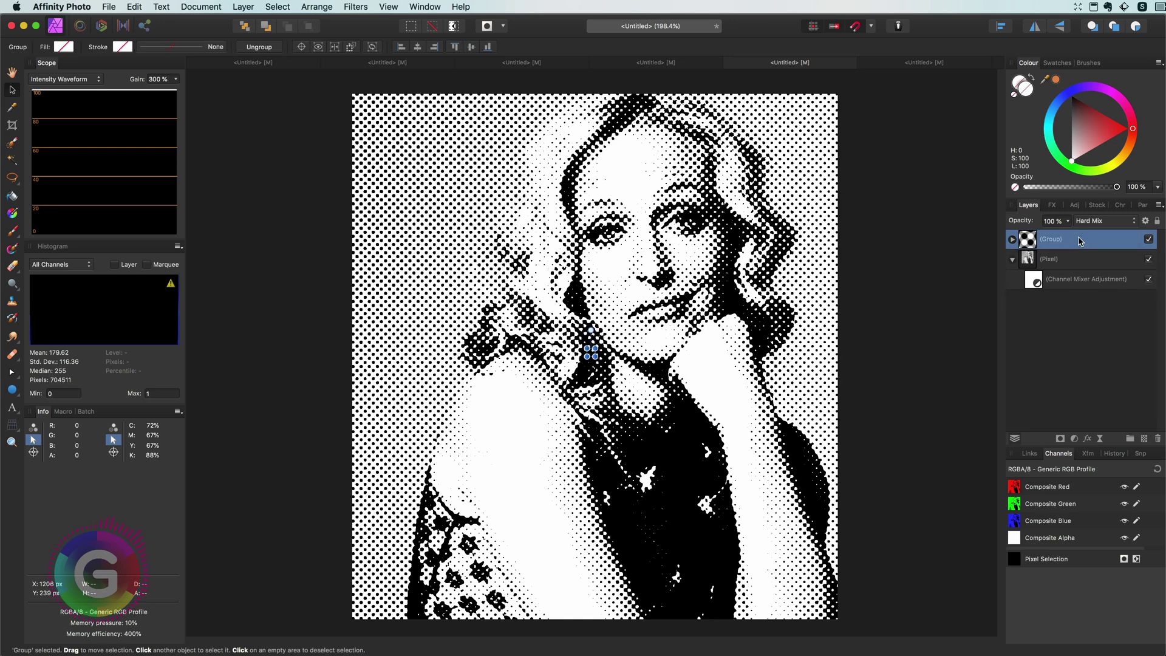
- Switch to the sunset harbour document and duplicate its Image layer with Cmd+J
left_click(923, 63)
key("b")
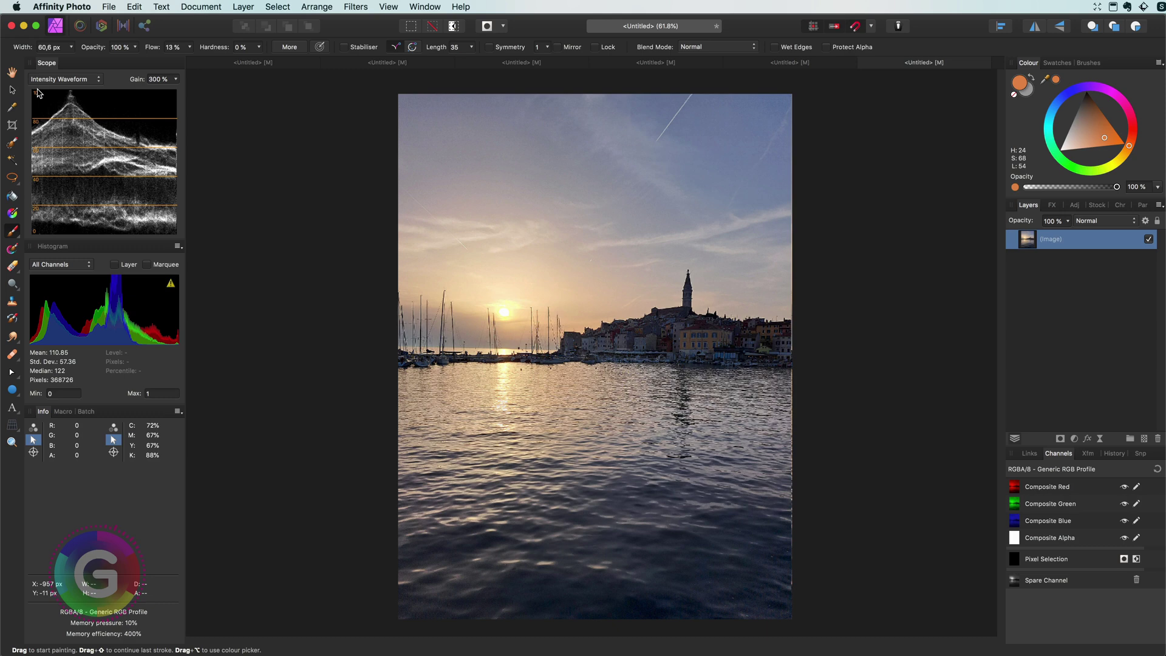
key("v")
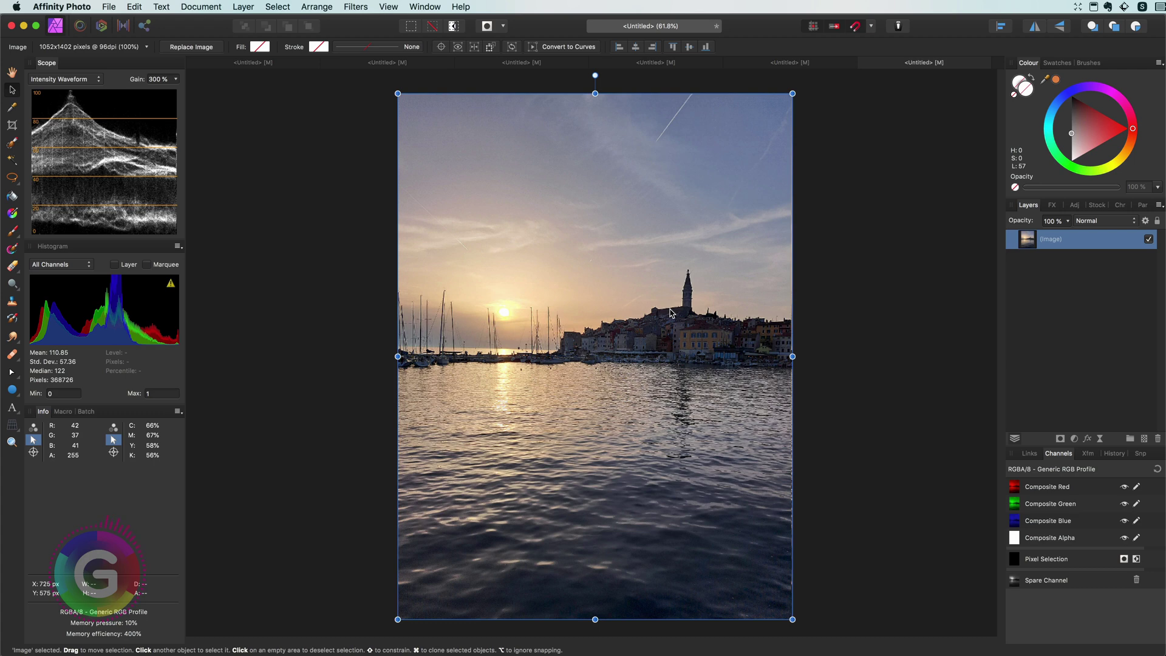
key("super+j")
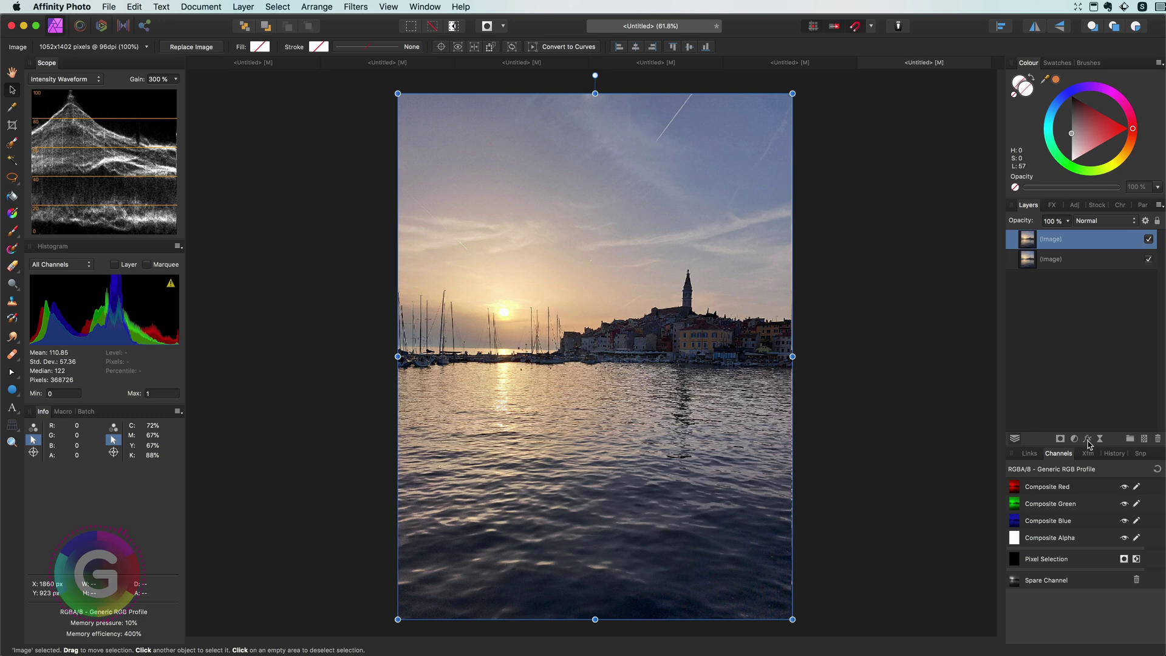
left_click(243, 7)
- Add a darkened grey fill layer with a 63% monochromatic Add Noise live filter above it
left_click(268, 101)
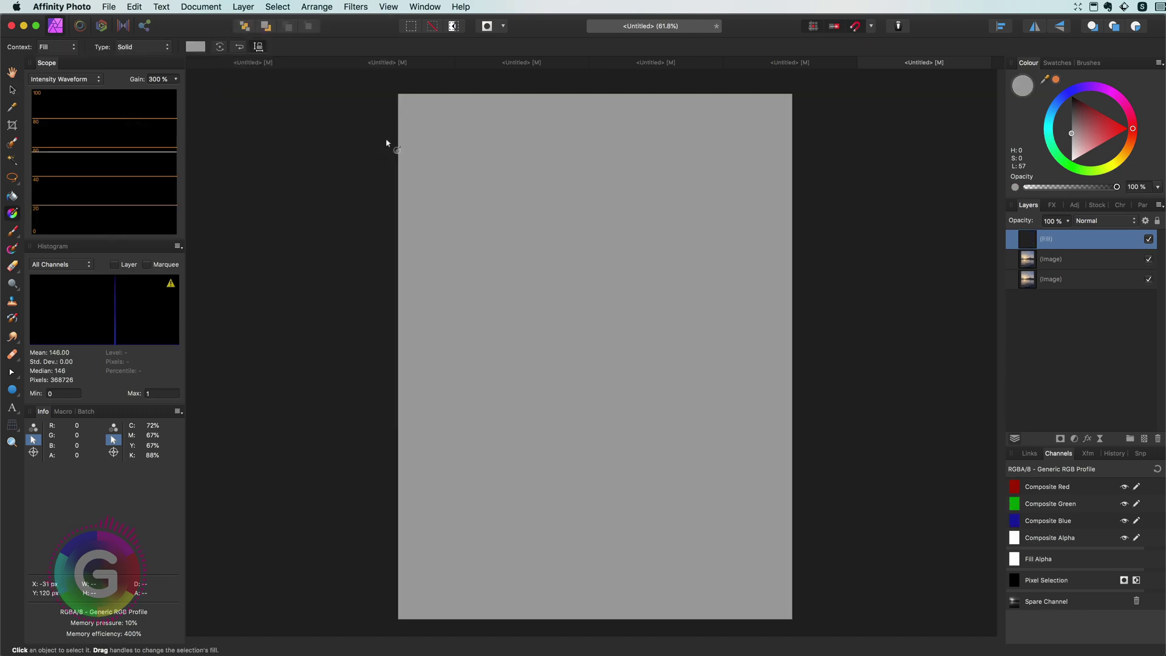
left_click(1072, 133)
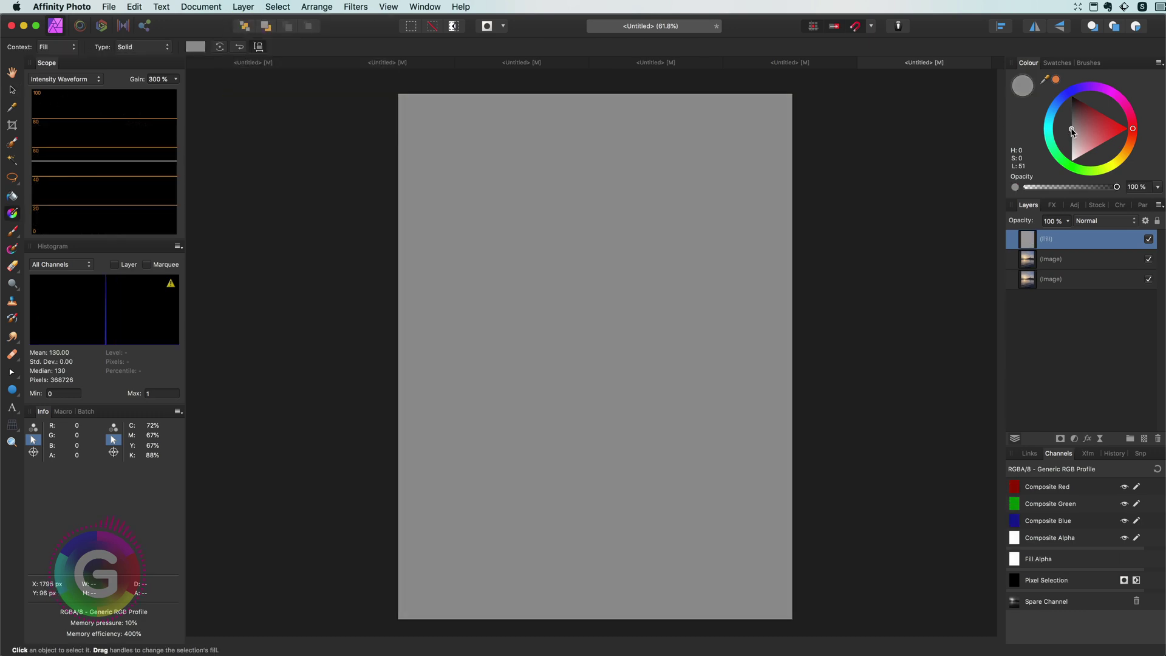
left_click(1100, 439)
left_click(1129, 631)
left_click_drag(844, 368, 822, 495)
left_click_drag(1062, 258, 1071, 231)
left_click(798, 520)
- Group the Add Noise filter and the fill layer together
left_click(1063, 261, "shift")
key("g")
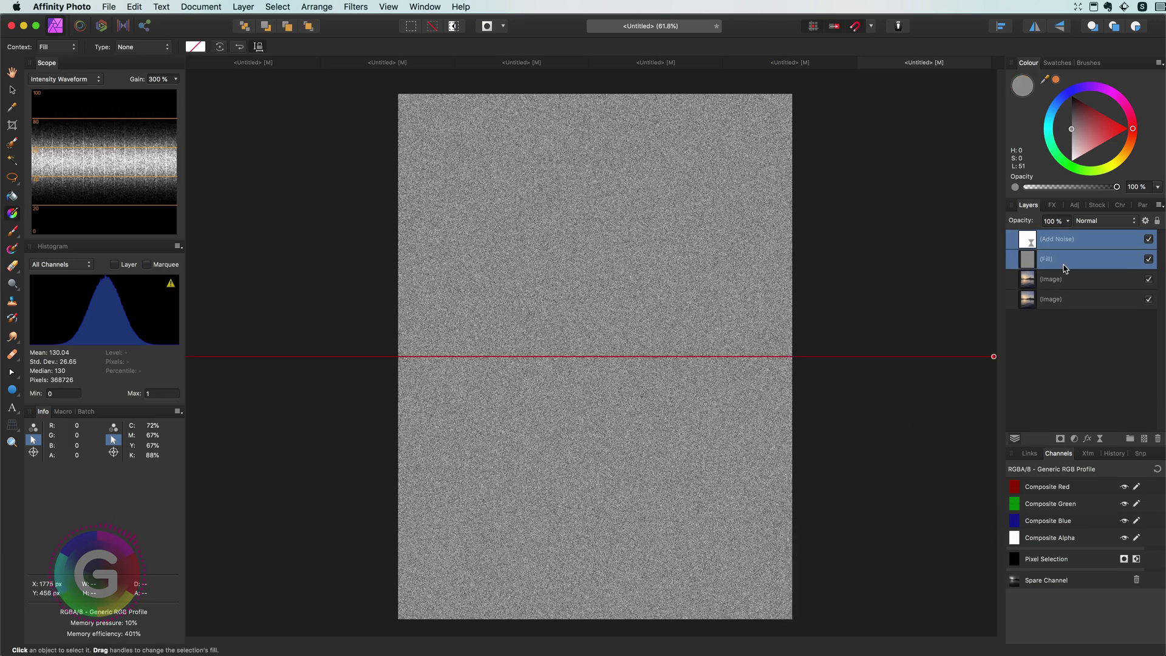
key("super+g")
left_click(1093, 222)
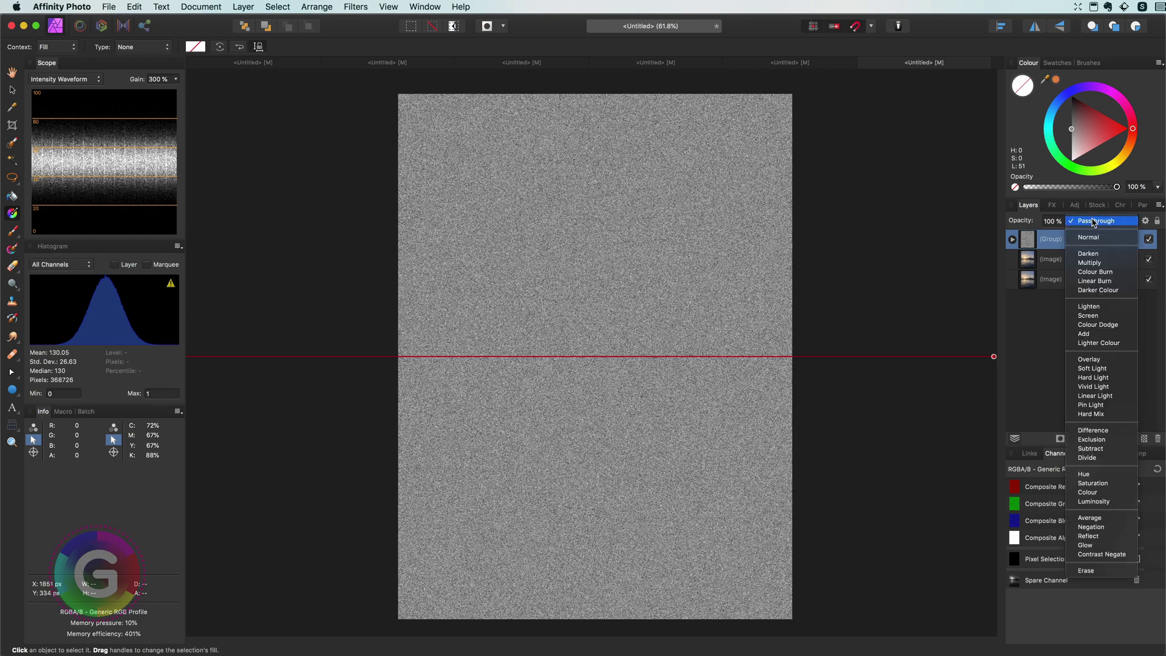
- Set the noise group to Hard Mix and raise the Add Noise intensity to 85%
left_click(1114, 419)
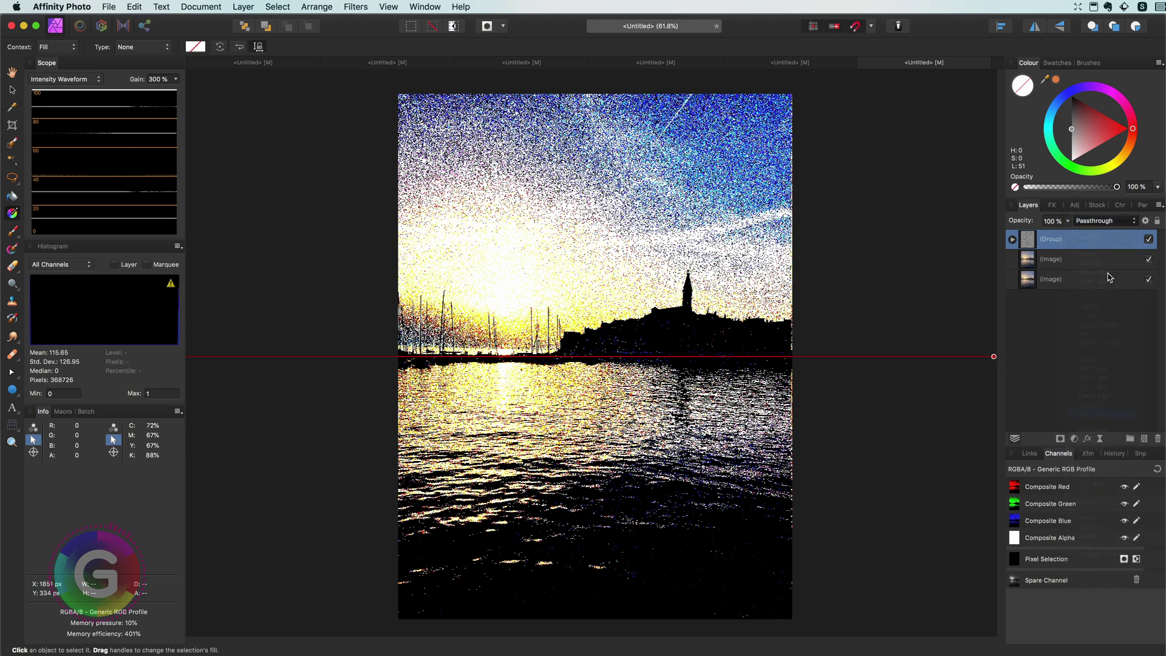
left_click(1012, 239)
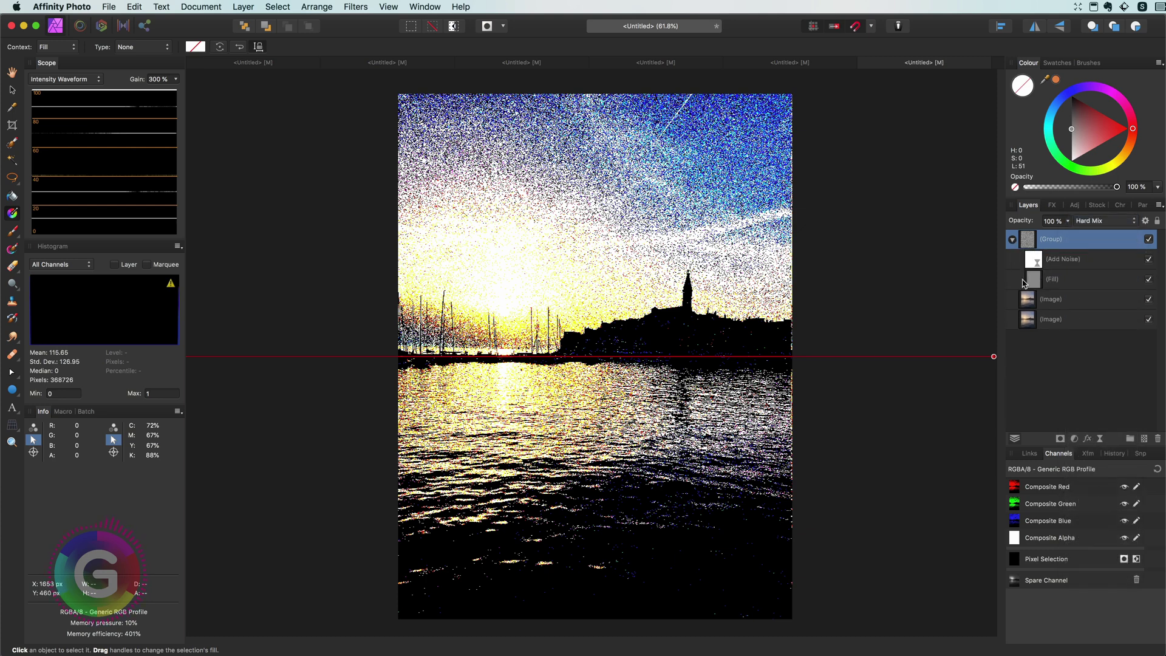
left_click(1029, 281)
double_click(1034, 271)
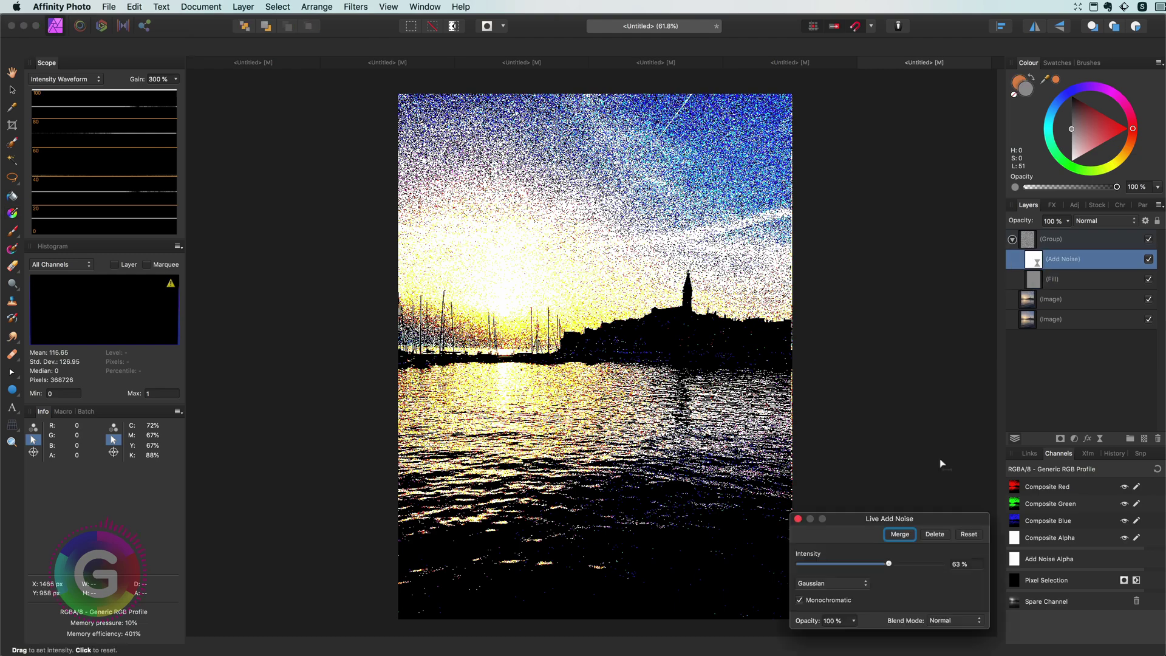
left_click_drag(893, 564, 924, 566)
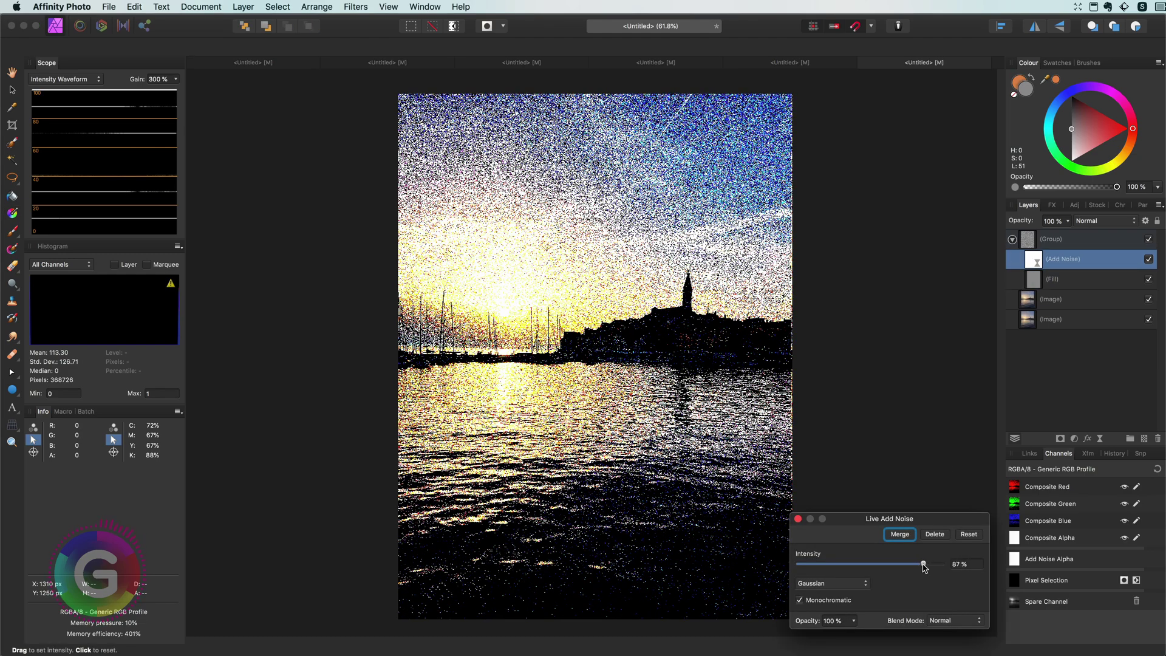
left_click(797, 519)
- Darken the Fill layer's colour and collapse the noise group
left_click(1032, 283)
left_click_drag(1078, 137, 1071, 114)
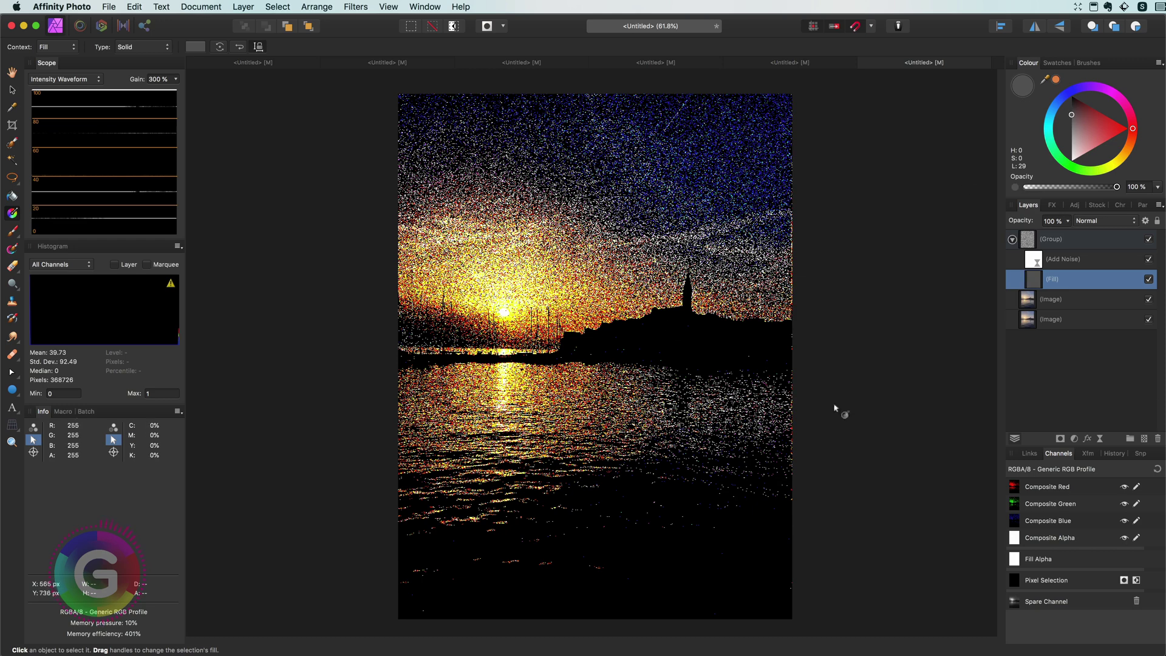
left_click(1012, 239)
left_click(1024, 241)
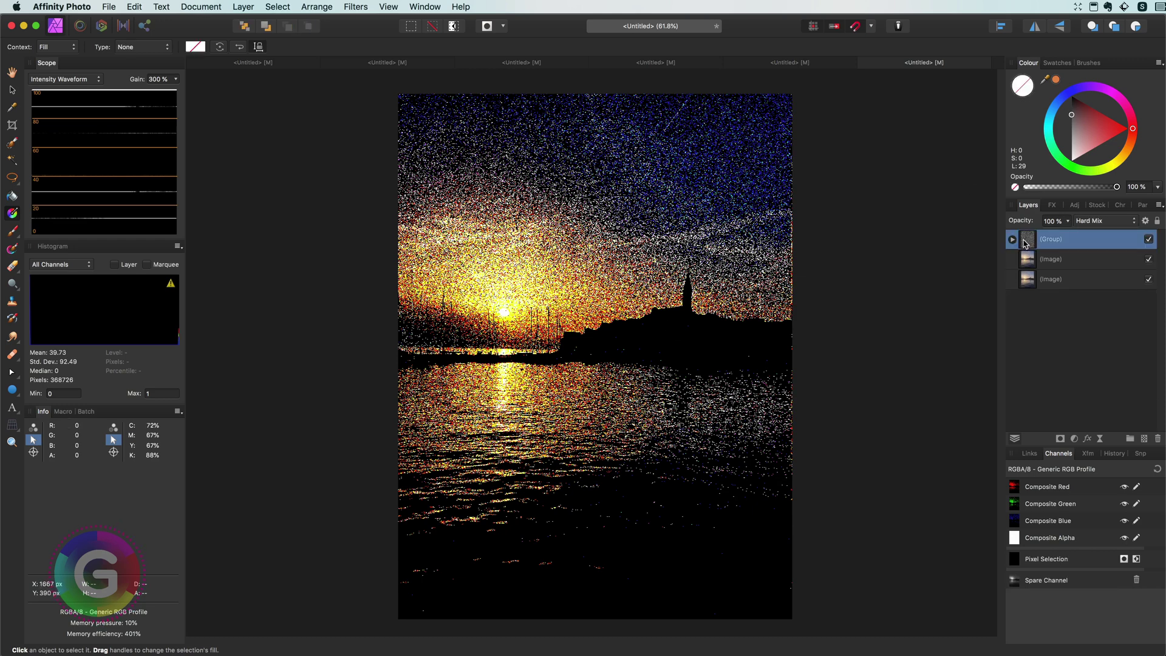
- Nest the noise group and the upper sunset Image layer inside a new parent group
left_click(1028, 261, "shift")
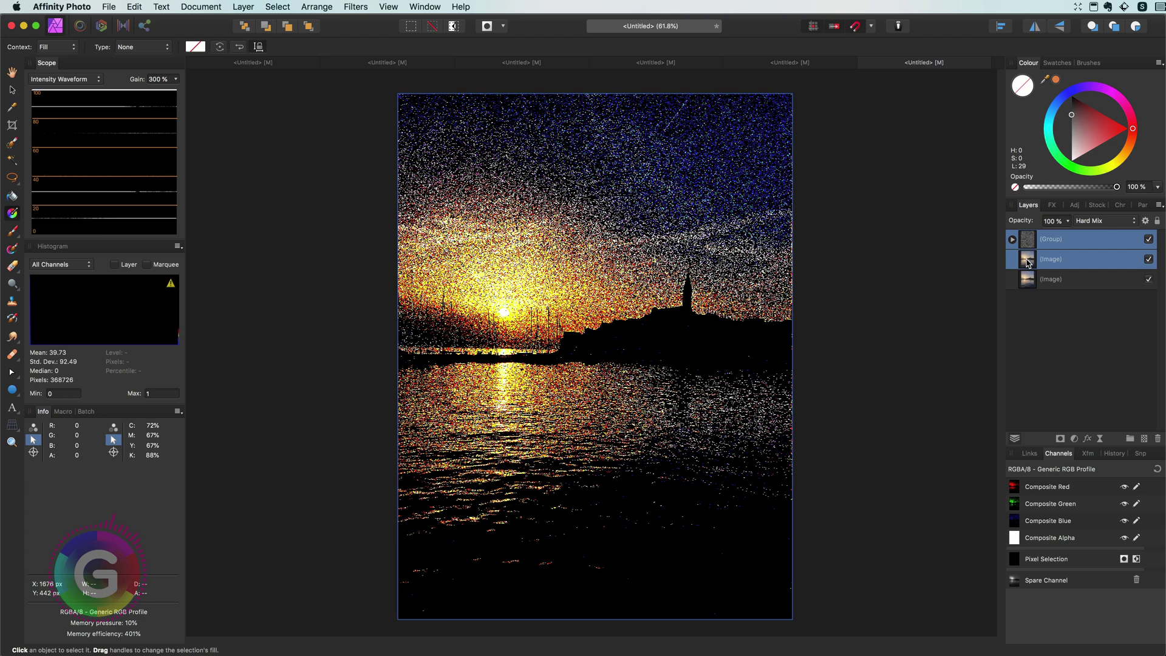
key("super+g")
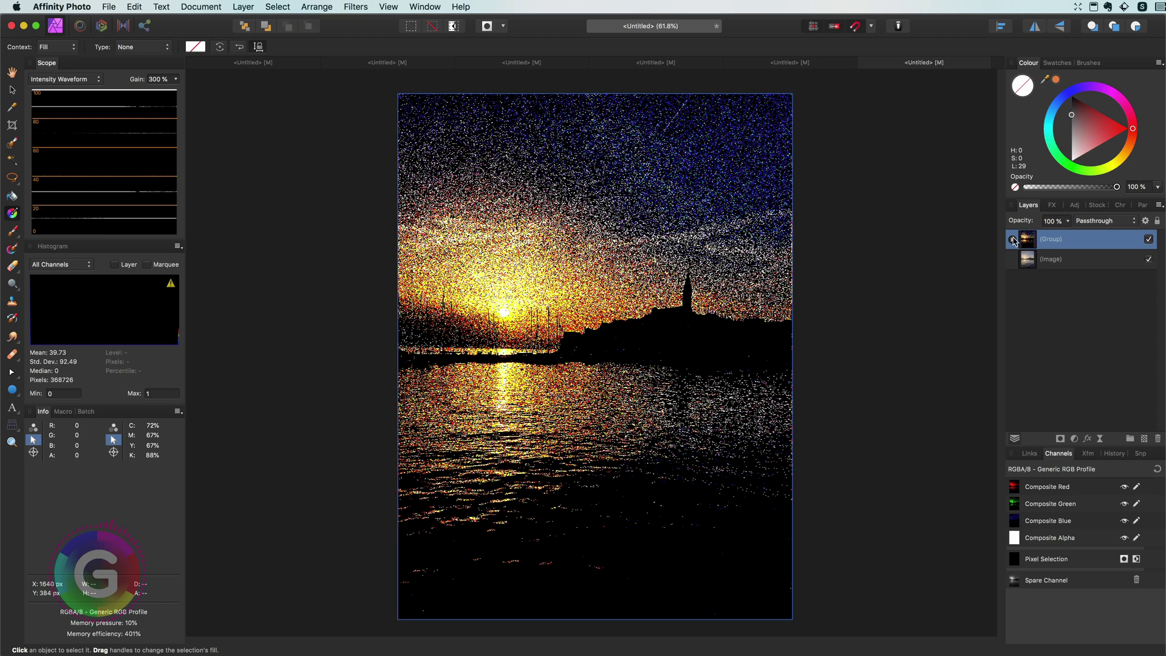
left_click(1100, 438)
- Add a Gaussian Blur live filter with a 20.1 px radius to the parent group
left_click(1112, 443)
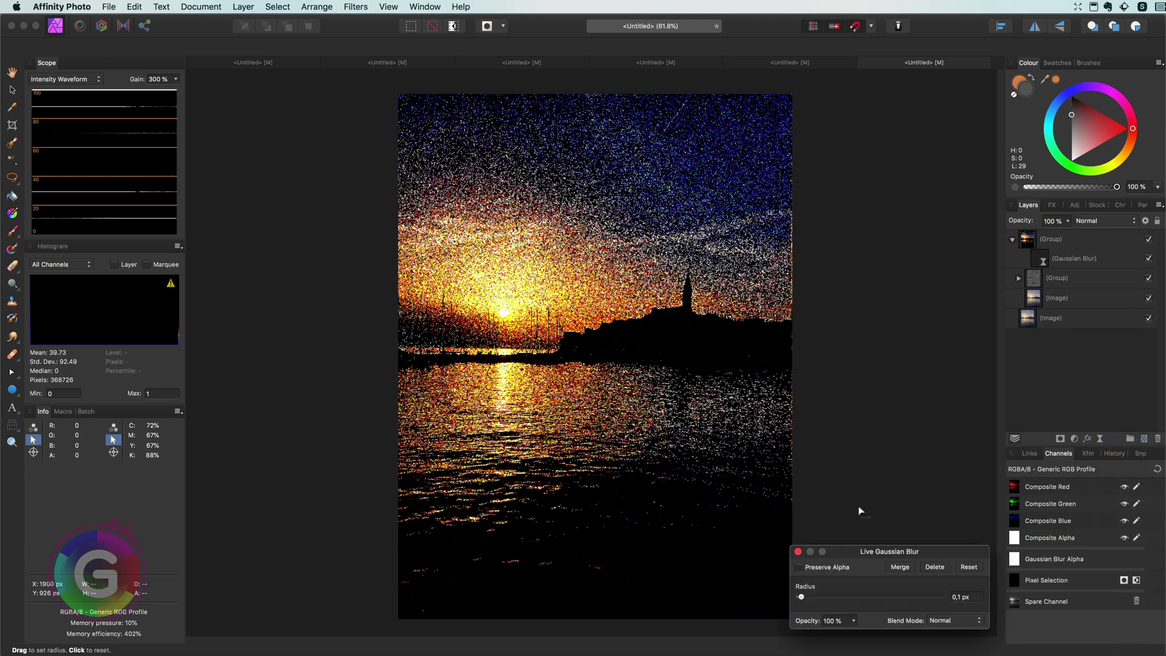
left_click_drag(817, 595, 877, 596)
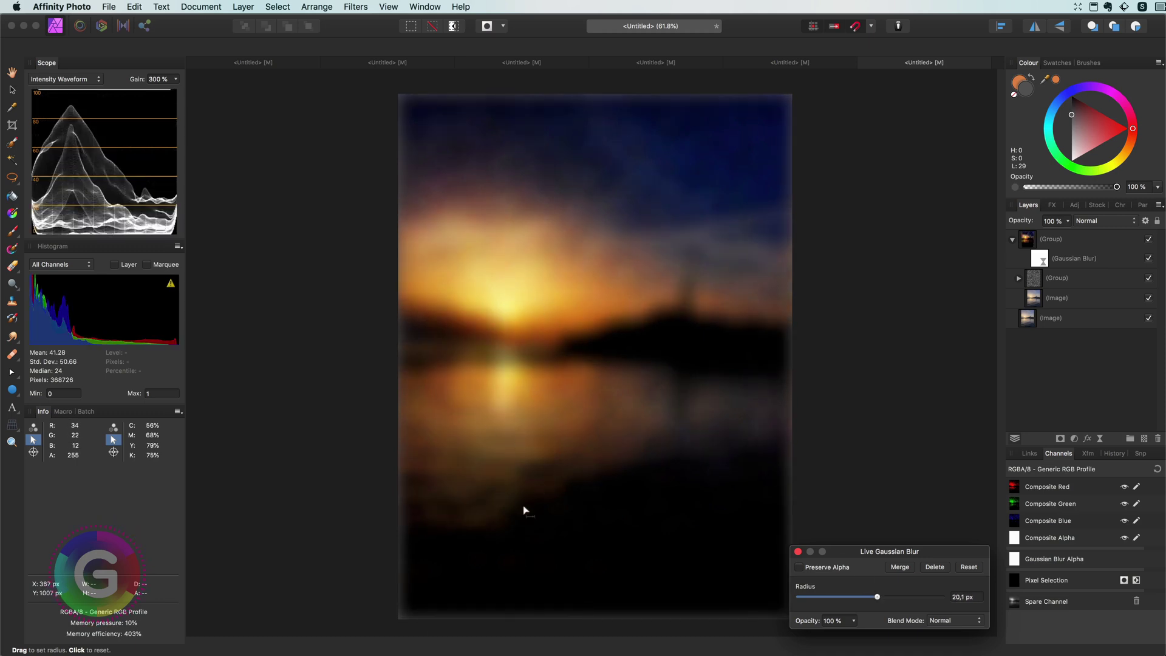
key("g")
left_click(798, 551)
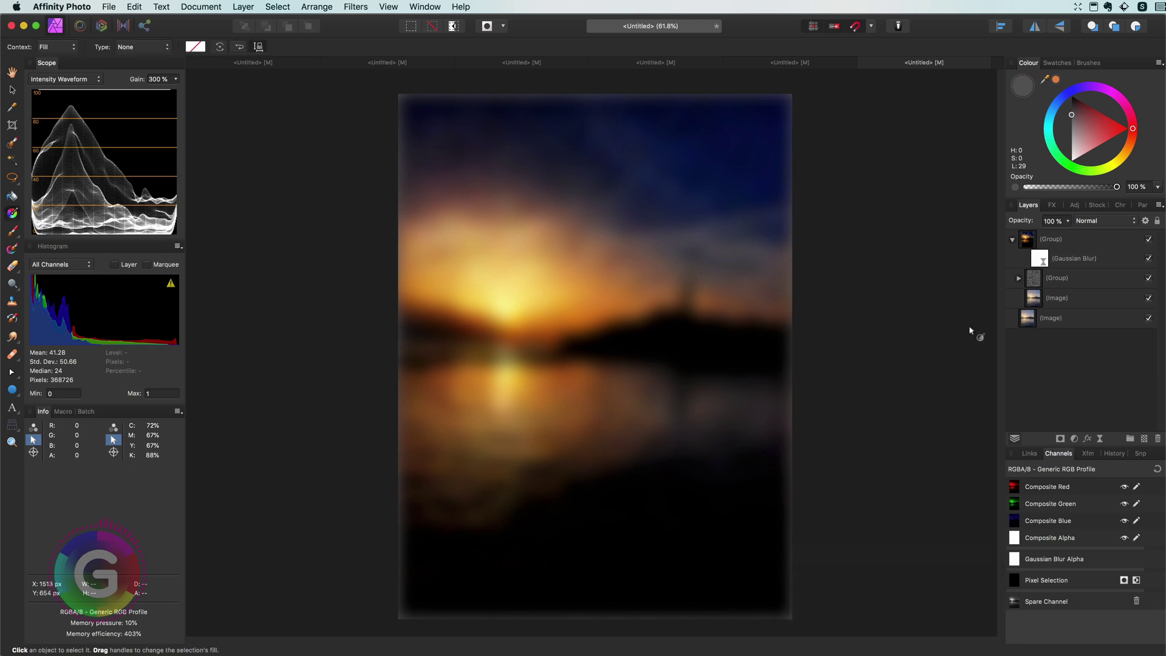
- Set the parent group's blend mode to Soft Light
left_click(1029, 241)
left_click(1105, 221)
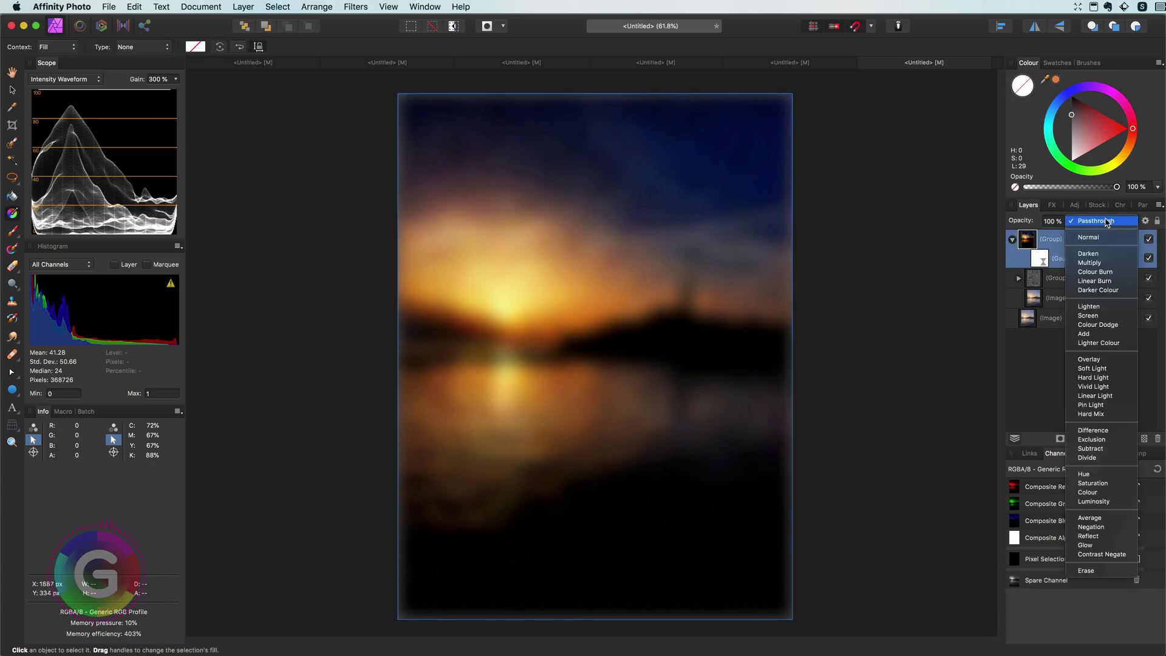
left_click(1105, 368)
left_click(1091, 221)
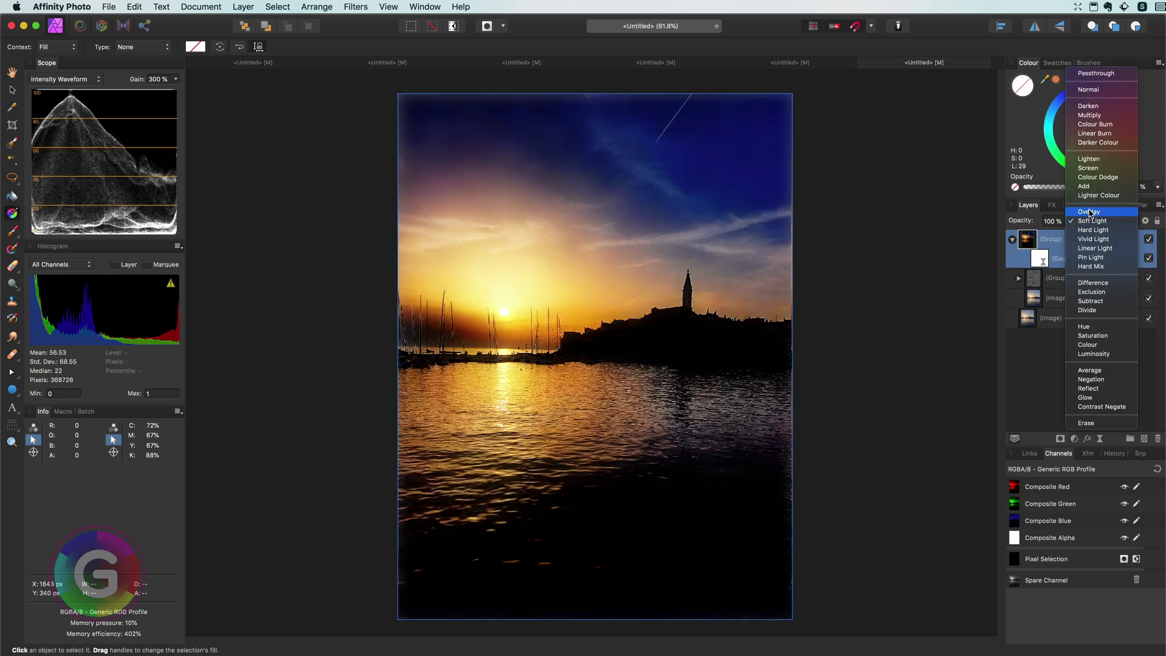
left_click(1091, 222)
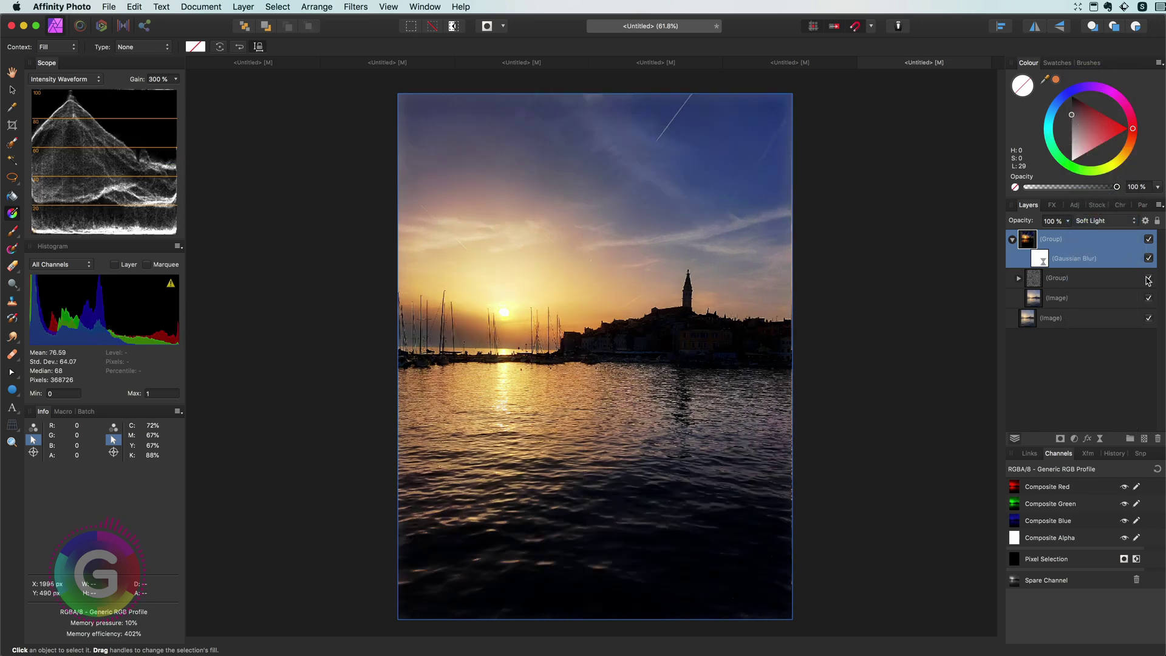
- Expand the inner group and hide its Add Noise layer, toggling it once to compare
left_click(1018, 279)
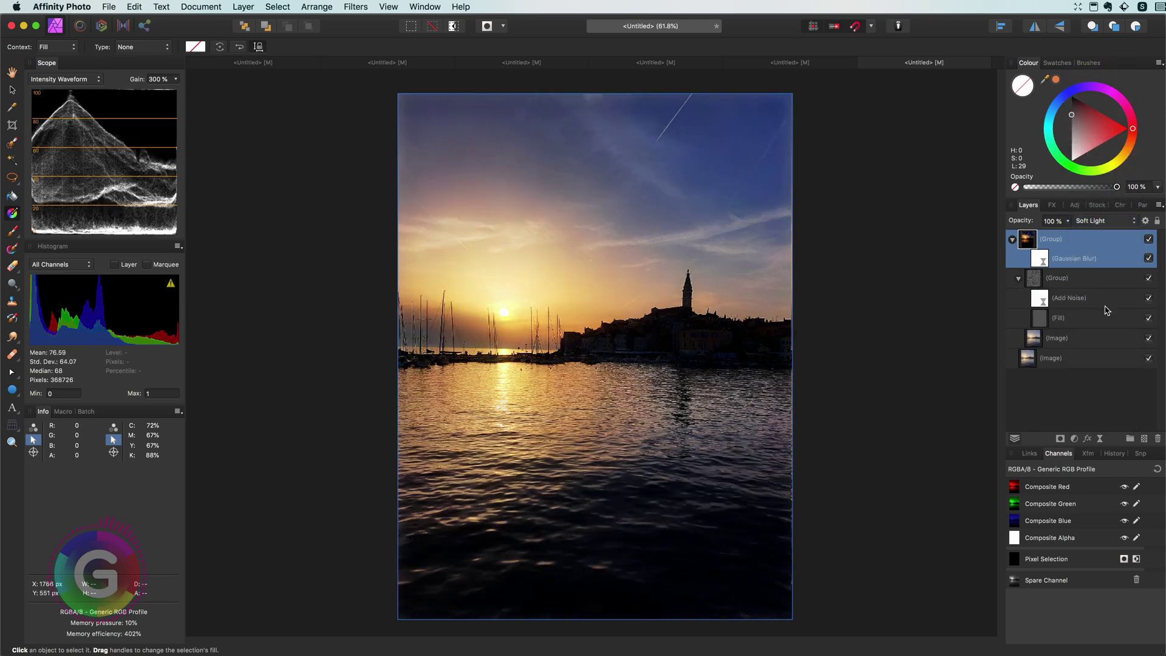
left_click(1148, 299)
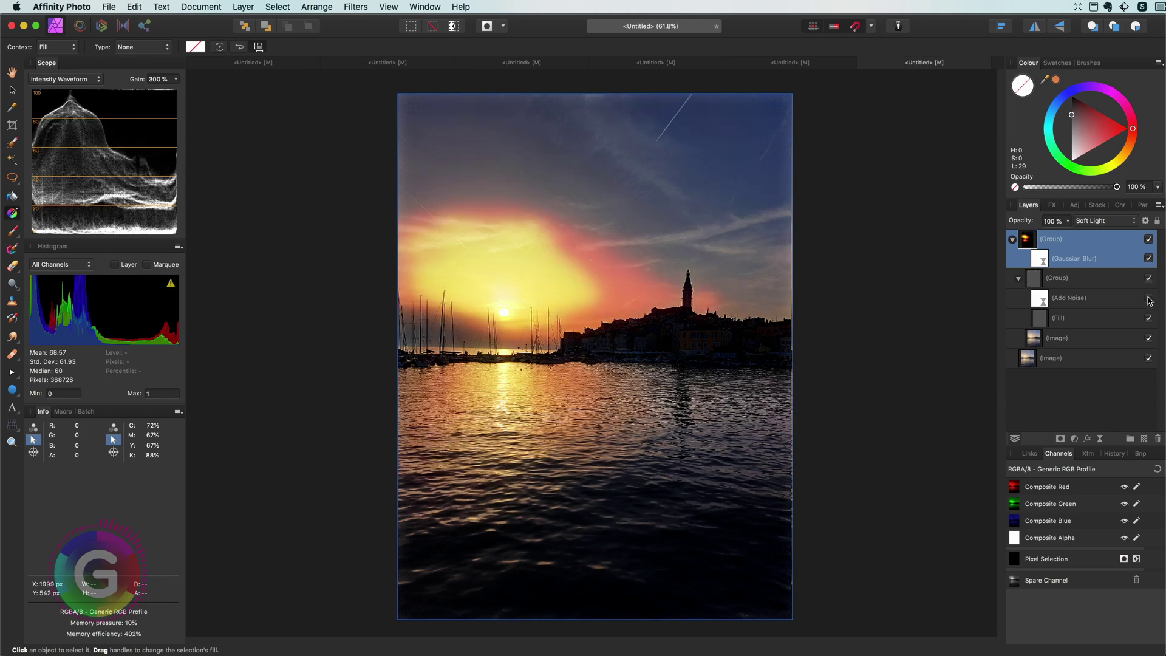
left_click(1148, 298)
left_click(1148, 298)
- Turn Add Noise back on, collapse the groups, and wrap the Soft Light group in a new group
left_click(1148, 298)
left_click(1149, 279)
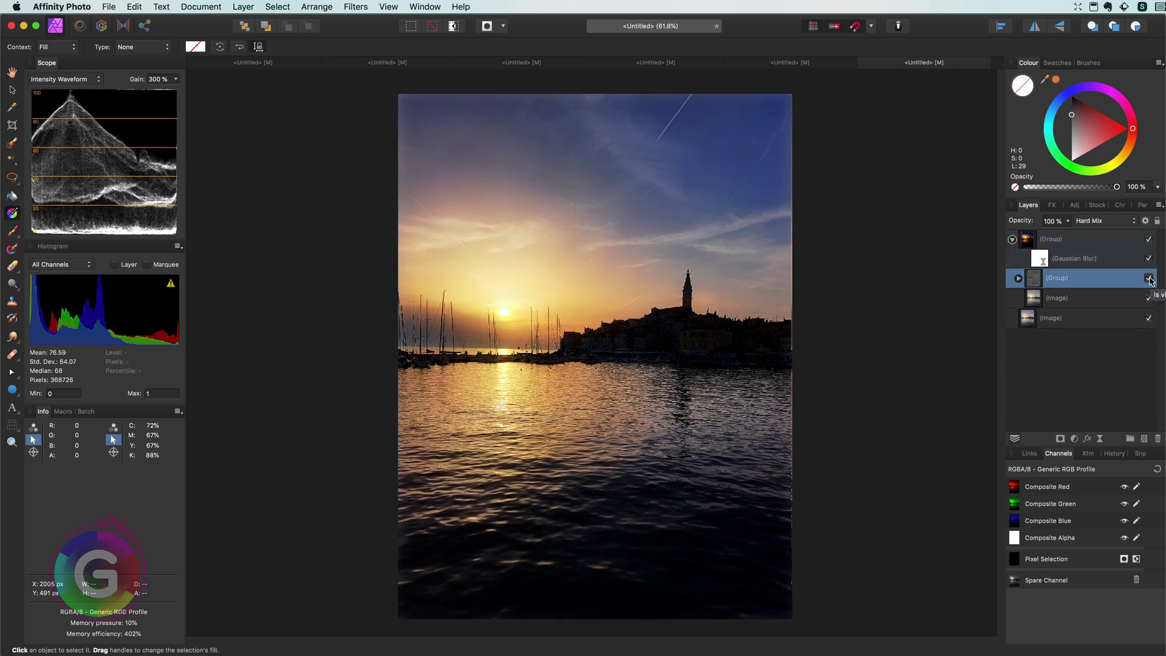
left_click(1050, 238)
left_click(1012, 240)
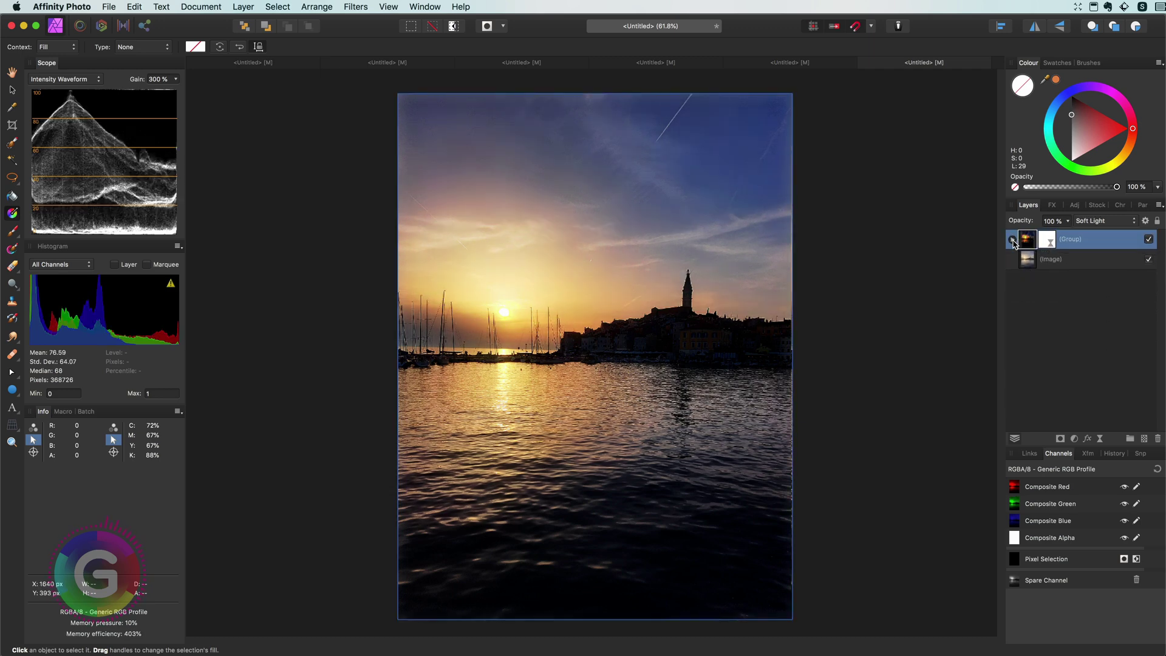
key("super+g")
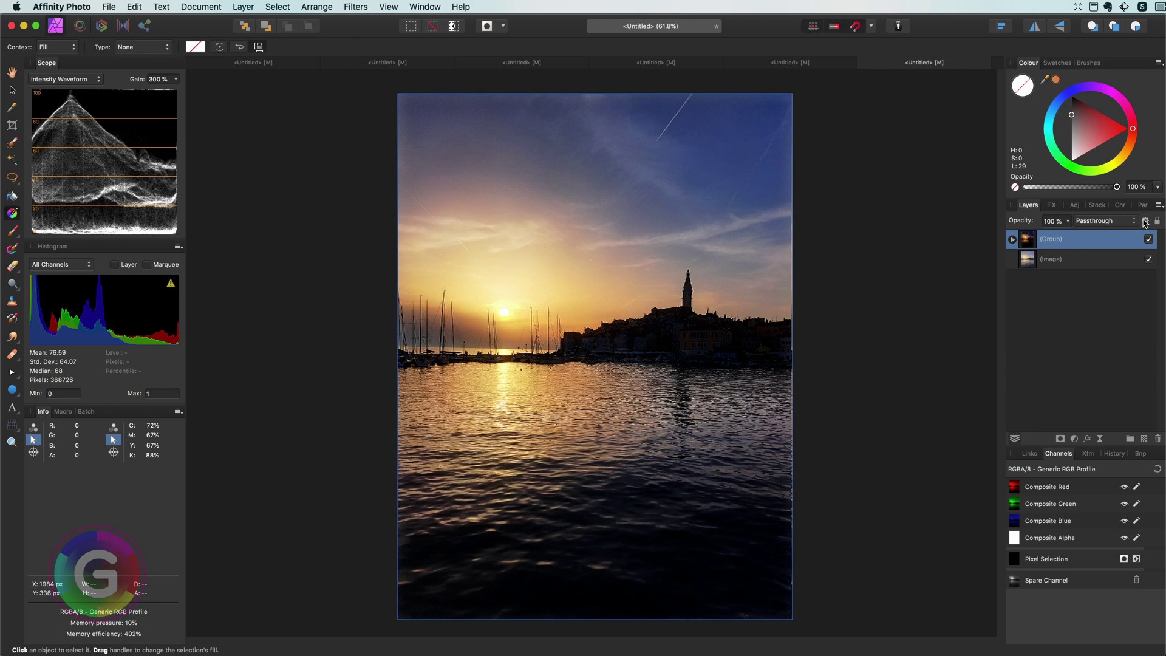
- Reshape the new group's Underlying Composition blend ranges to darken the scene, shadow output at 36%
left_click(1145, 221)
left_click_drag(337, 420, 337, 548)
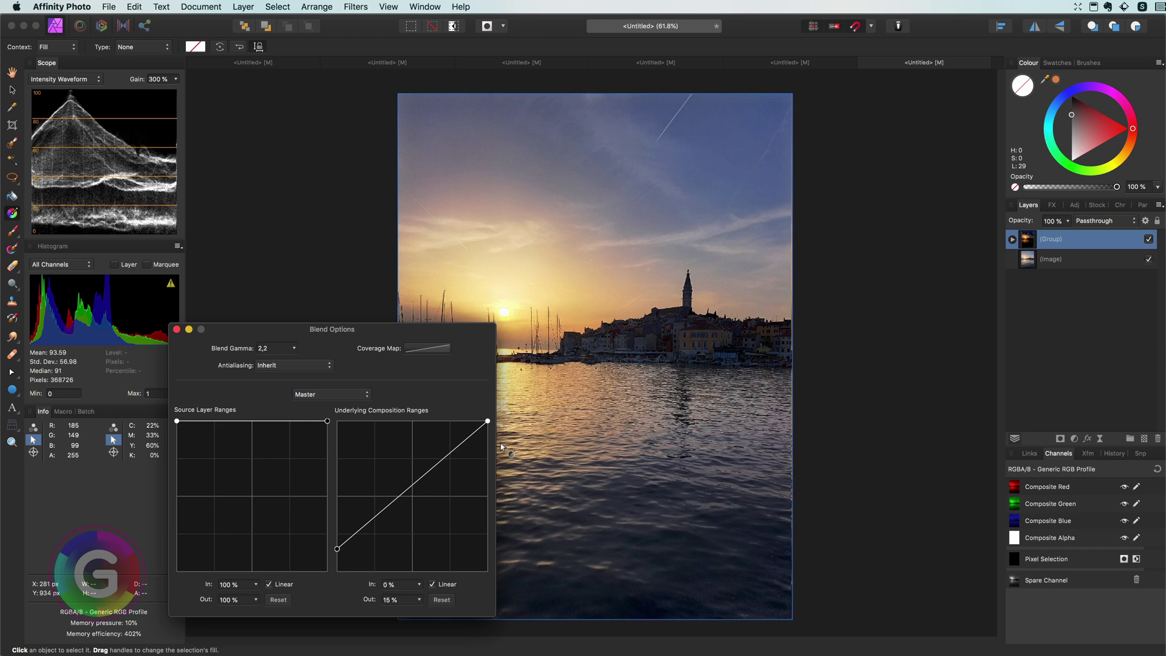
left_click_drag(487, 421, 415, 420)
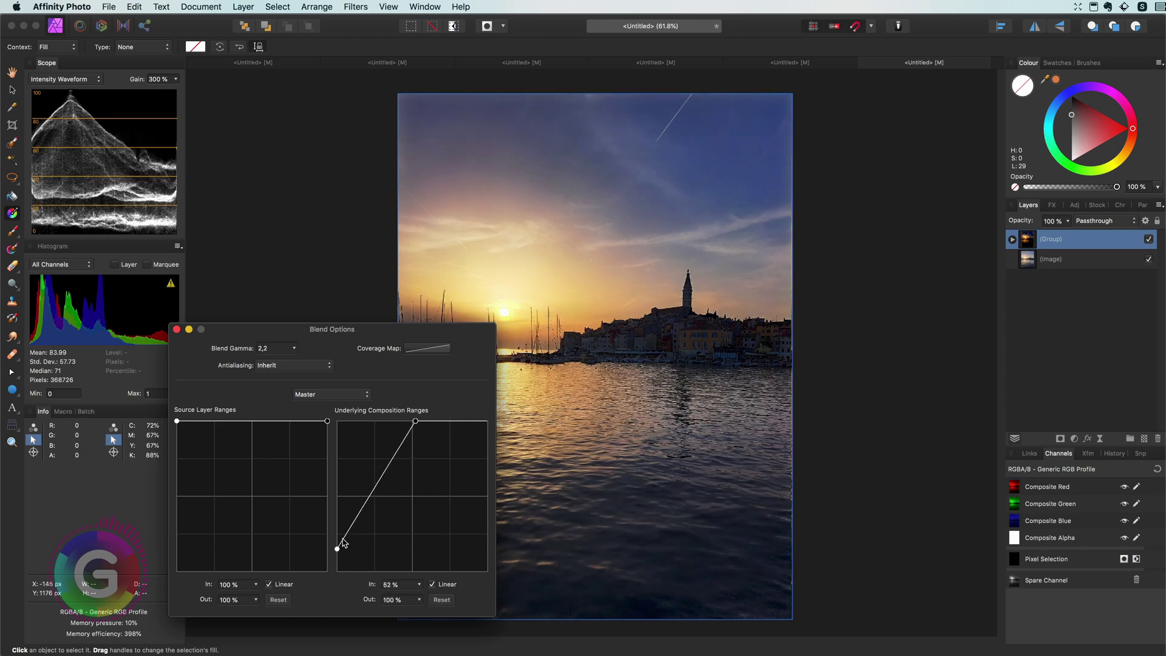
left_click_drag(337, 548, 336, 516)
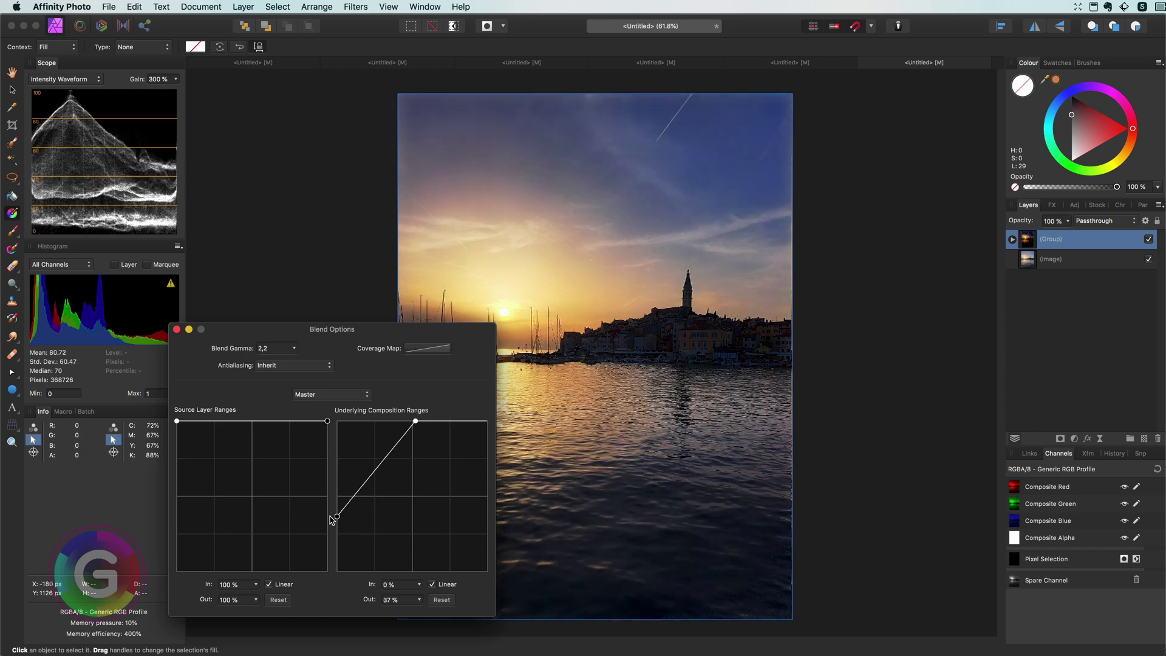
left_click(176, 329)
left_click(1074, 205)
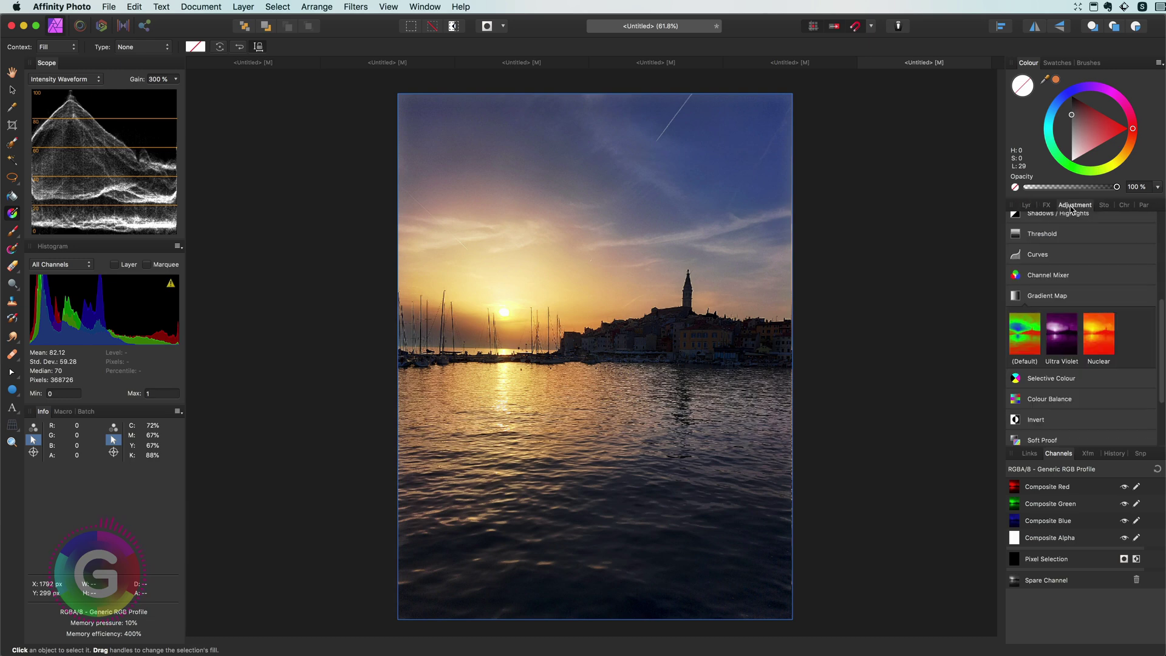
- Add the Nuclear gradient map preset and keep it off dark underlying areas via blend ranges
left_click(1098, 340)
left_click(864, 422)
left_click(1028, 205)
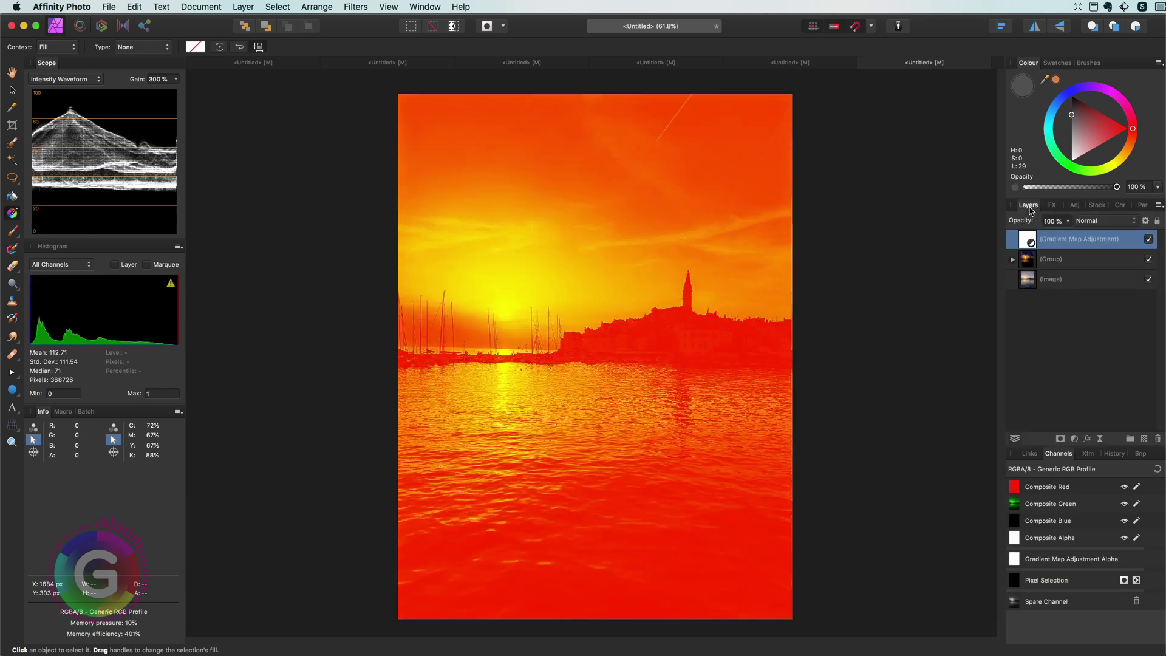
left_click(1145, 220)
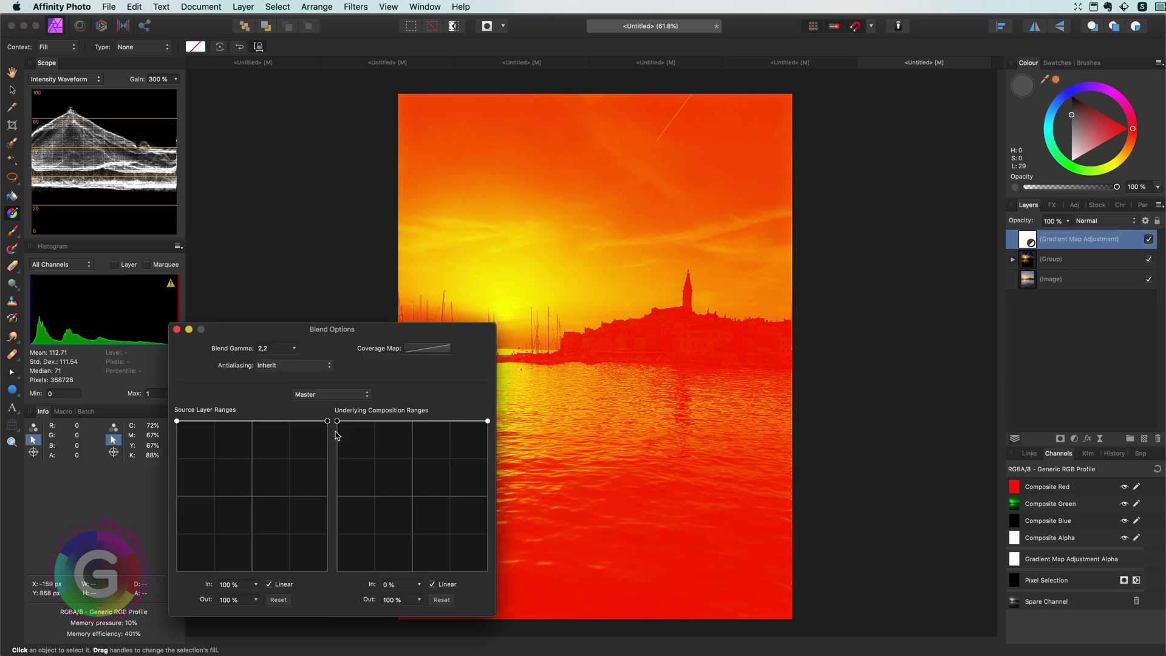
left_click_drag(337, 421, 310, 654)
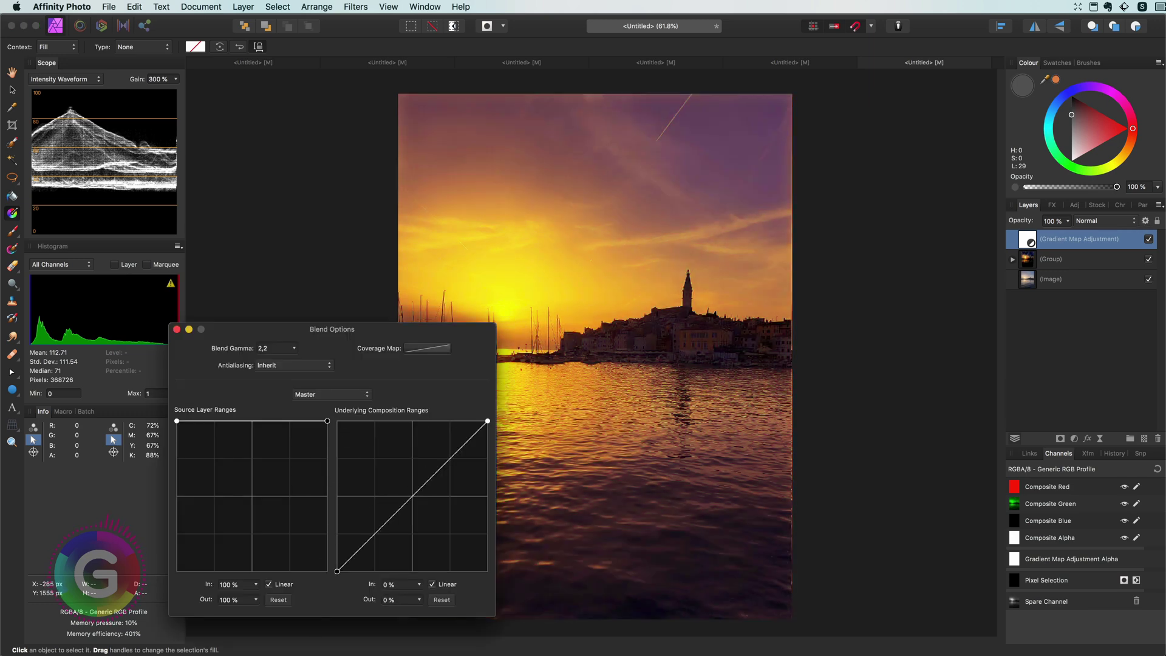
left_click(176, 331)
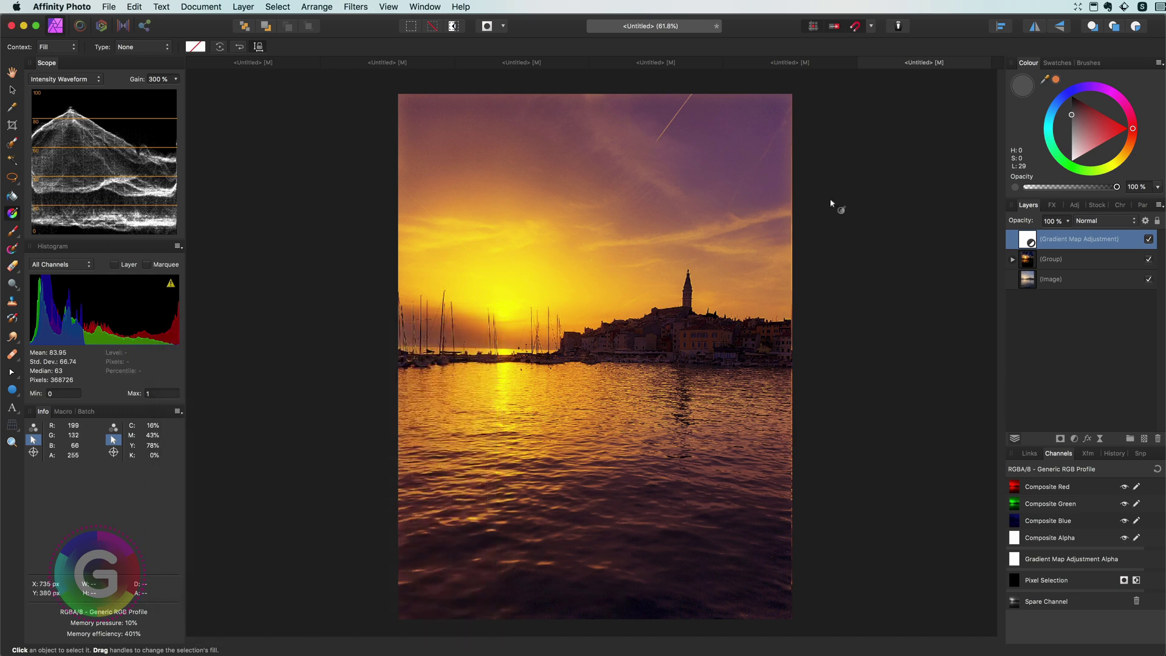
- Blend the gradient map in Soft Light and lower its opacity
left_click(1091, 224)
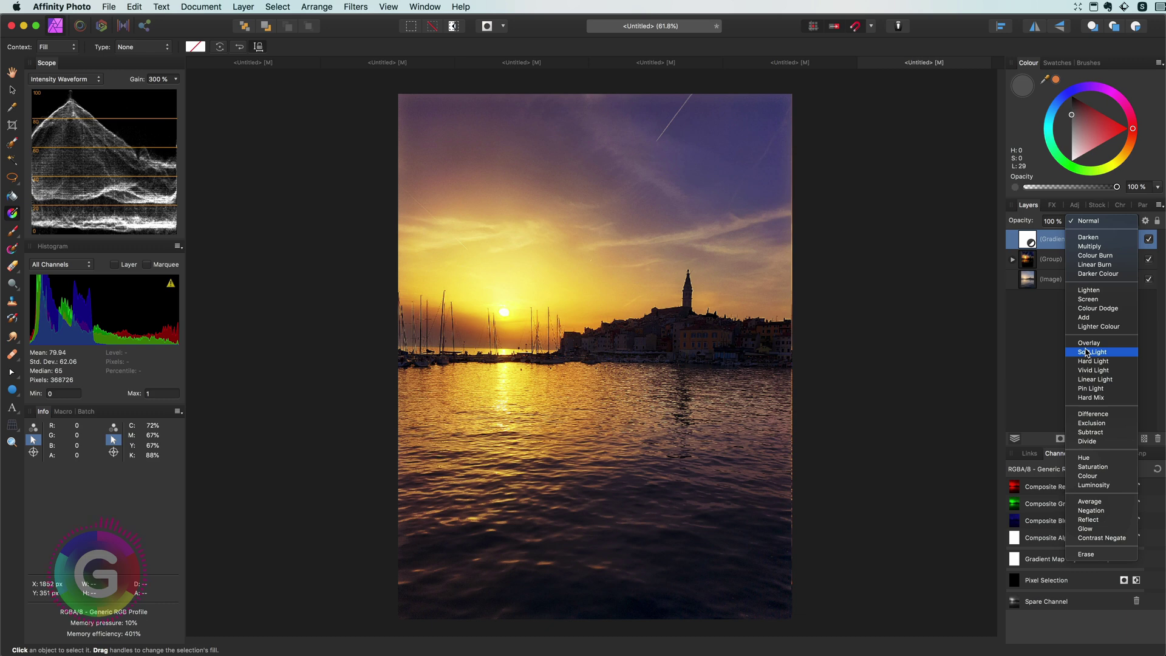
left_click(1092, 353)
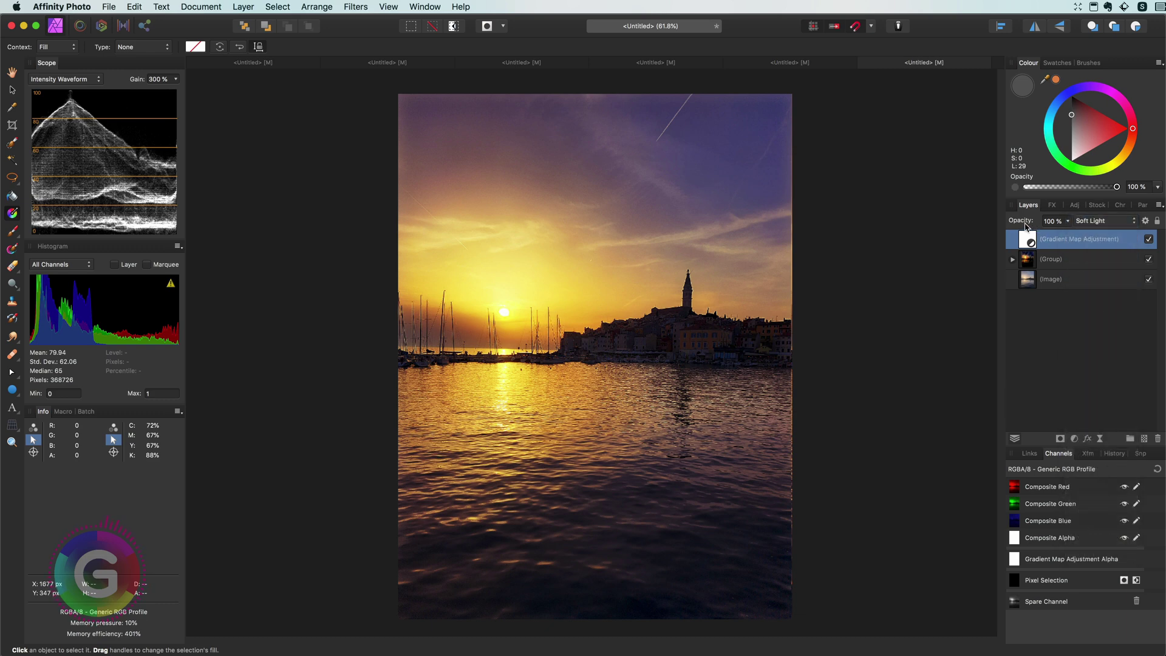
left_click_drag(1023, 226, 985, 231)
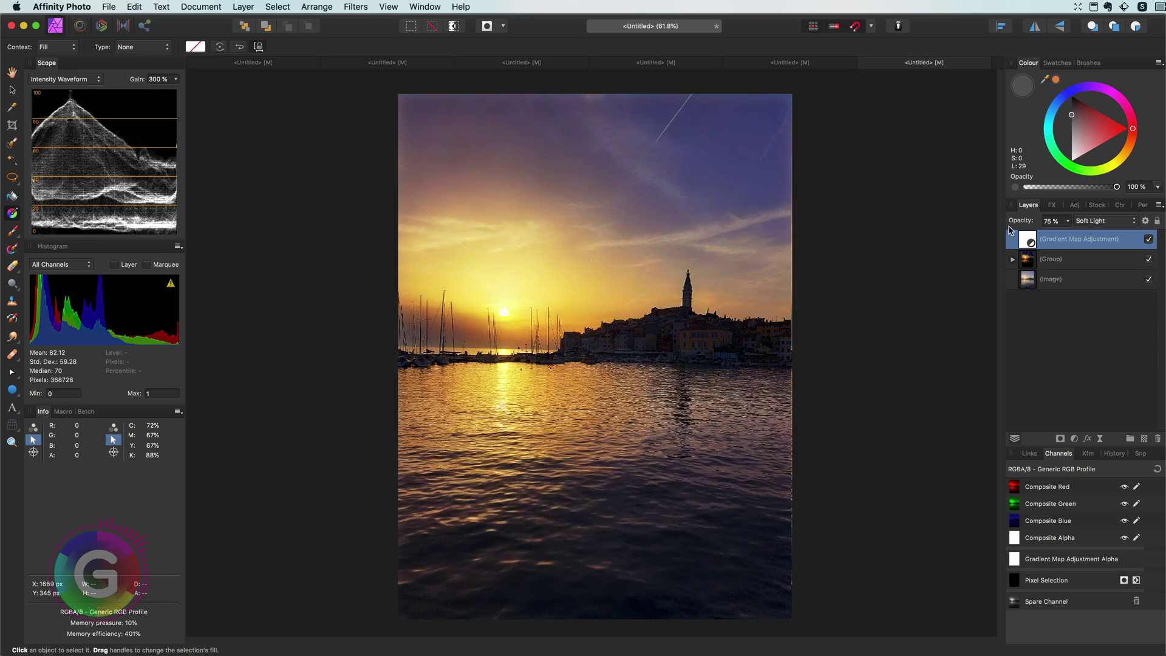
- Toggle the harbour group's visibility off and on to compare the effect
left_click(1068, 259, "shift")
left_click(1148, 241)
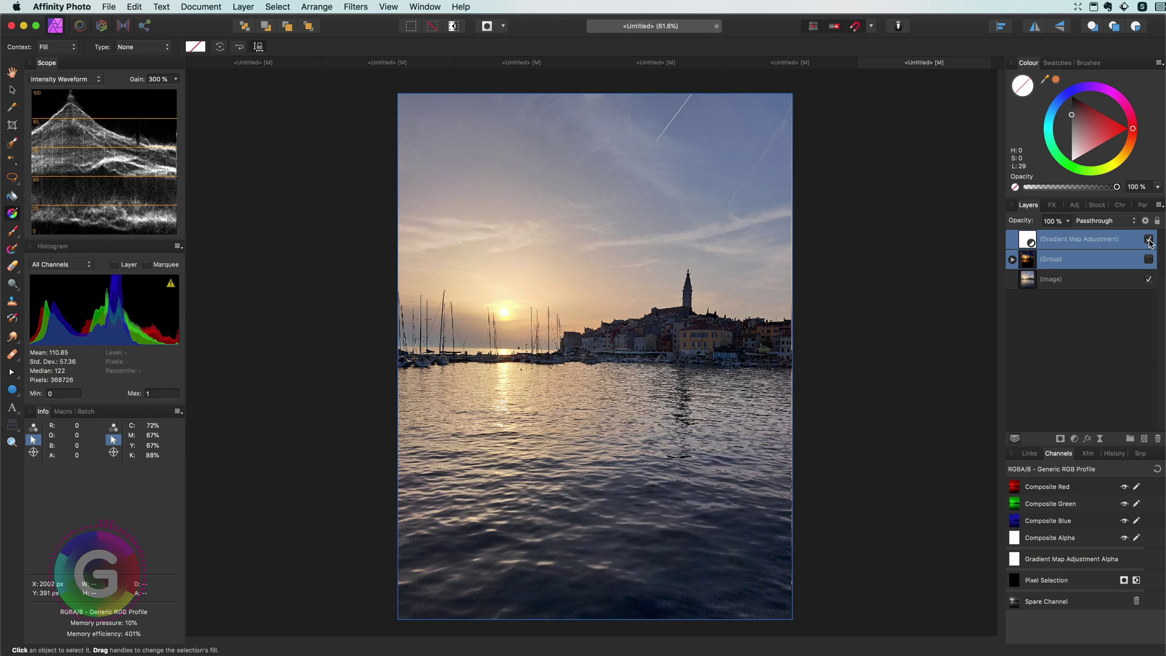
left_click(1148, 241)
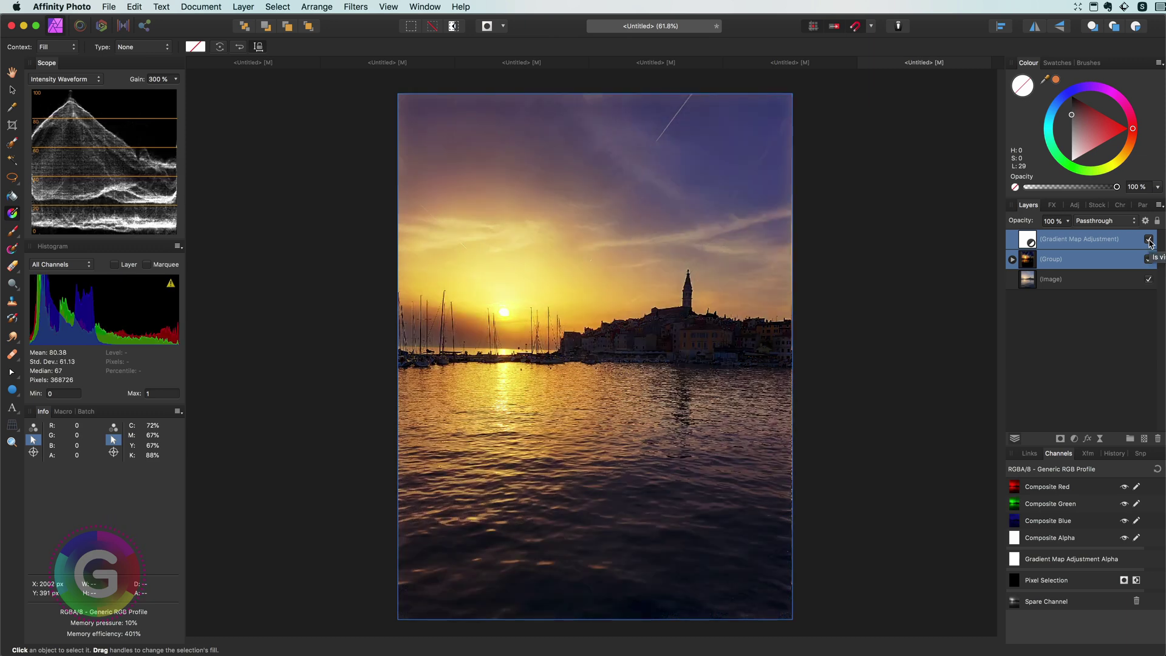
- Trim the gradient map's underlying blend ranges to ease the tint on darkest and brightest tones
left_click(1150, 243)
left_click(1146, 221)
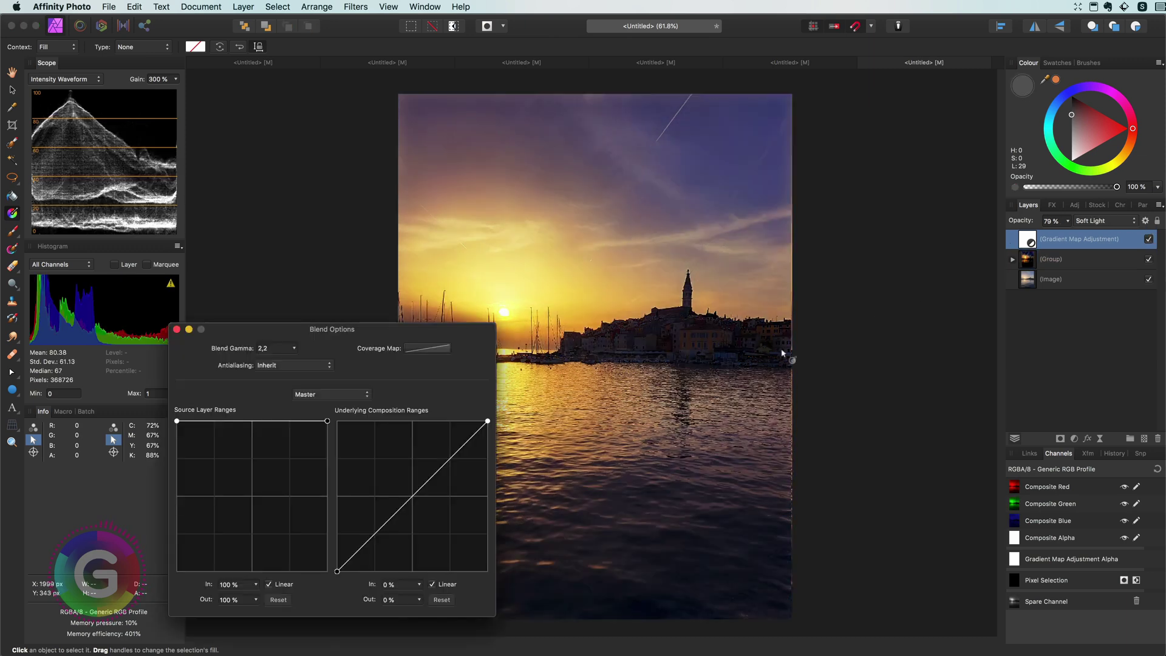
left_click_drag(337, 571, 368, 642)
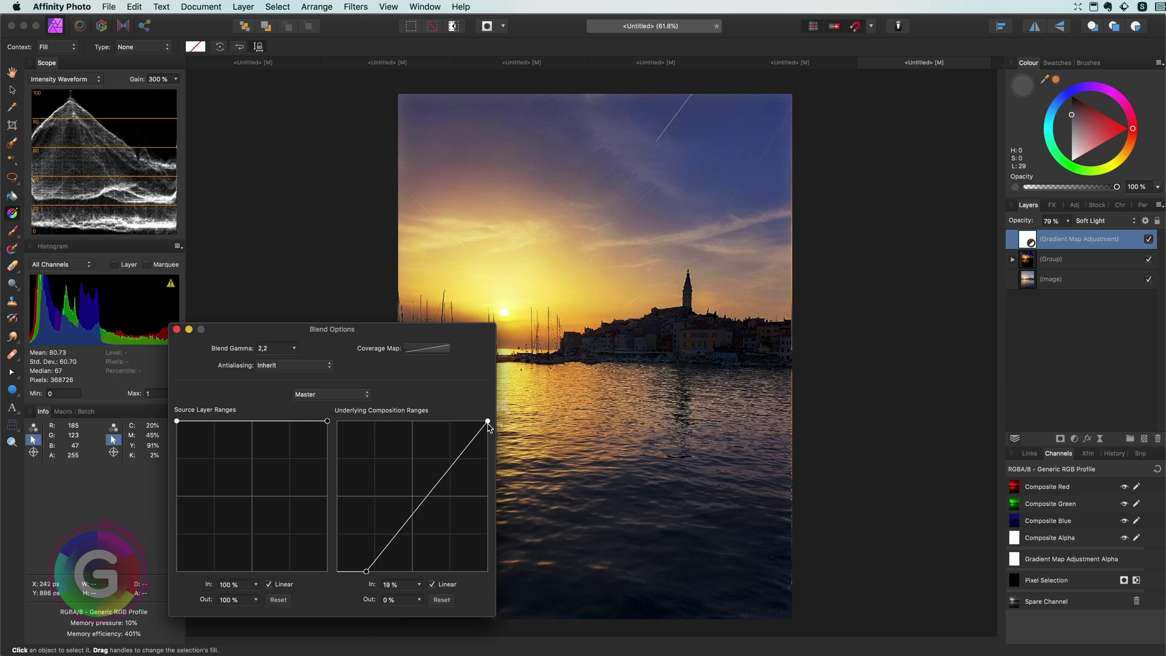
left_click_drag(487, 421, 487, 451)
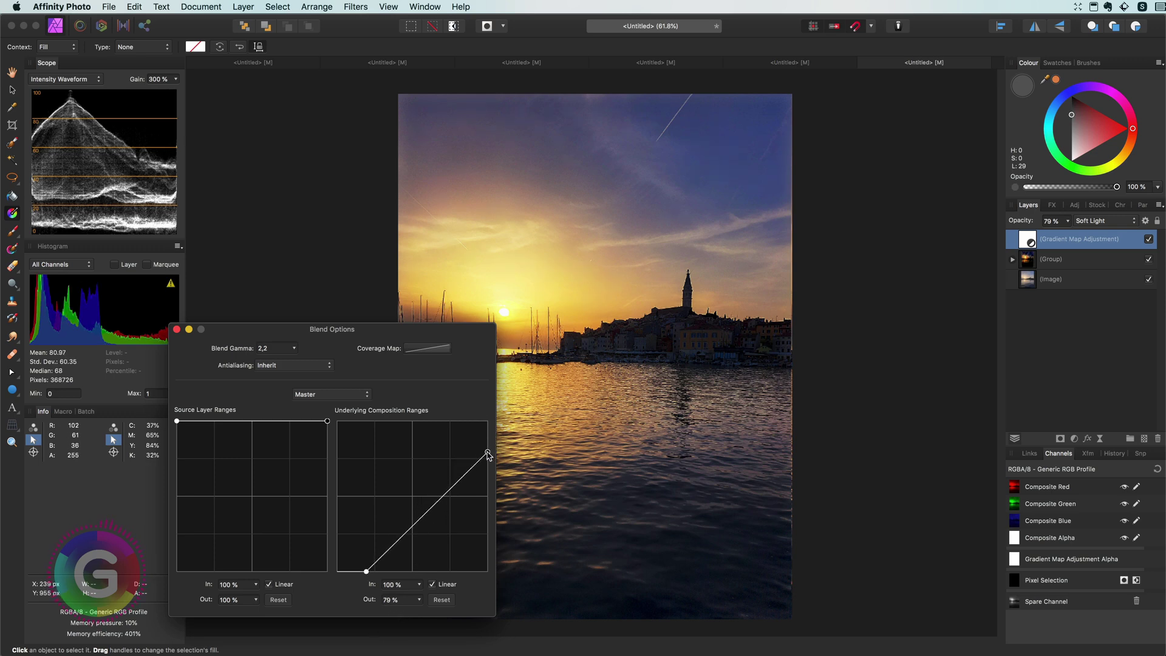
left_click(177, 329)
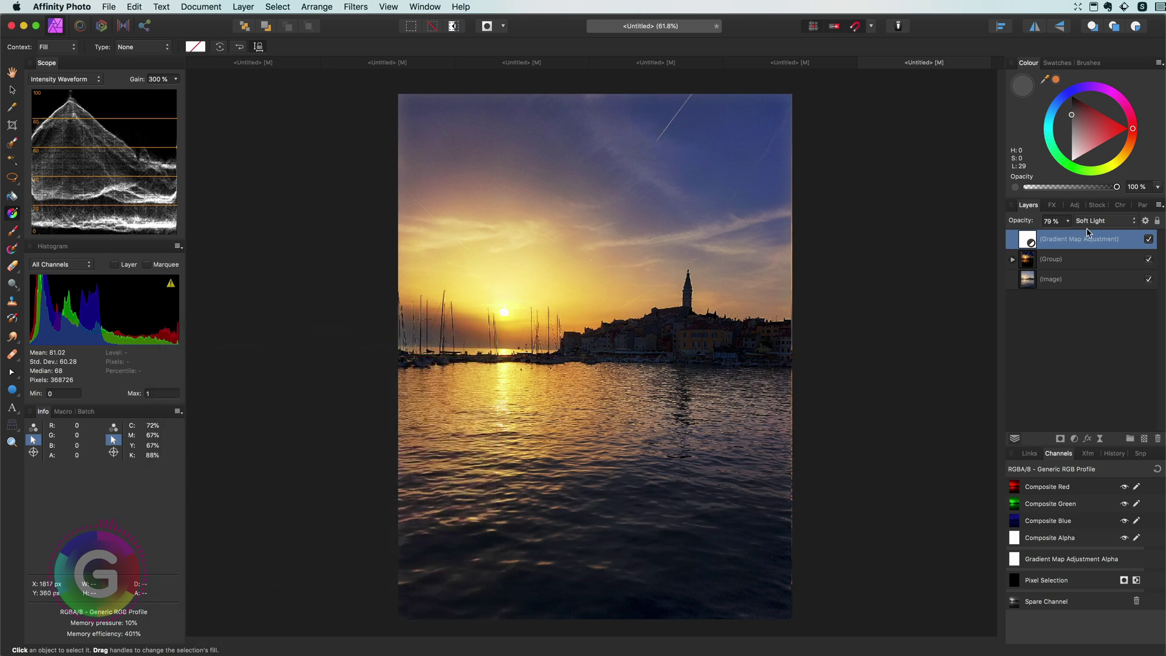
- Toggle the gradient map's visibility to compare before and after
left_click(1148, 239)
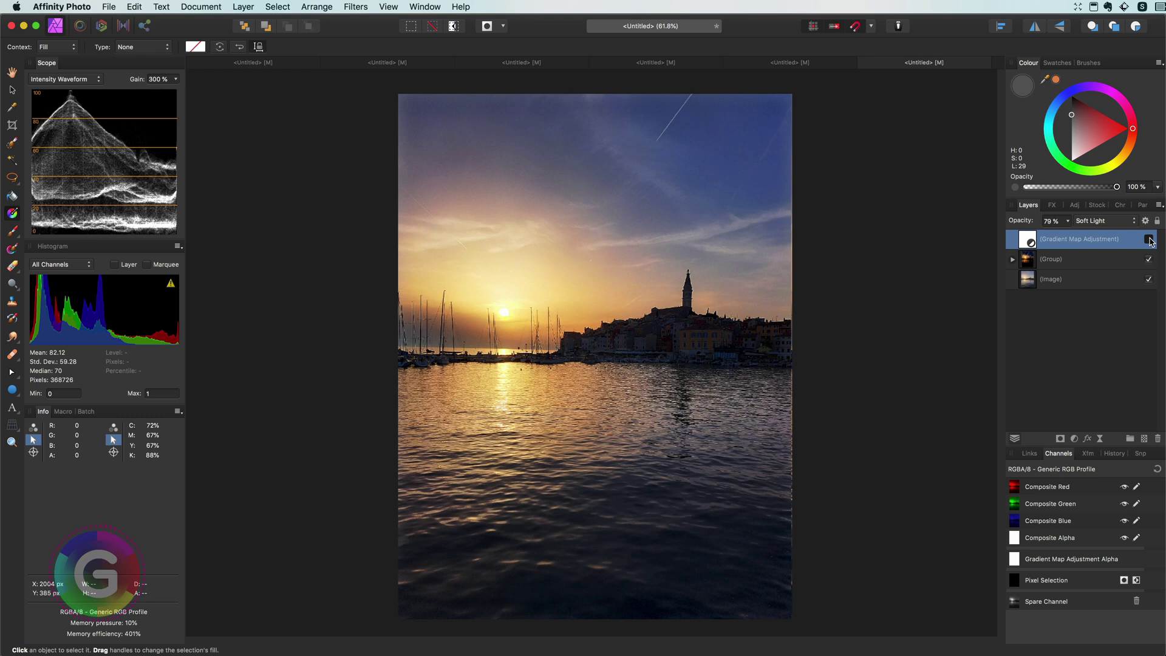
left_click(1148, 240)
left_click(1148, 239)
- Show the gradient map layer again
left_click(1148, 240)
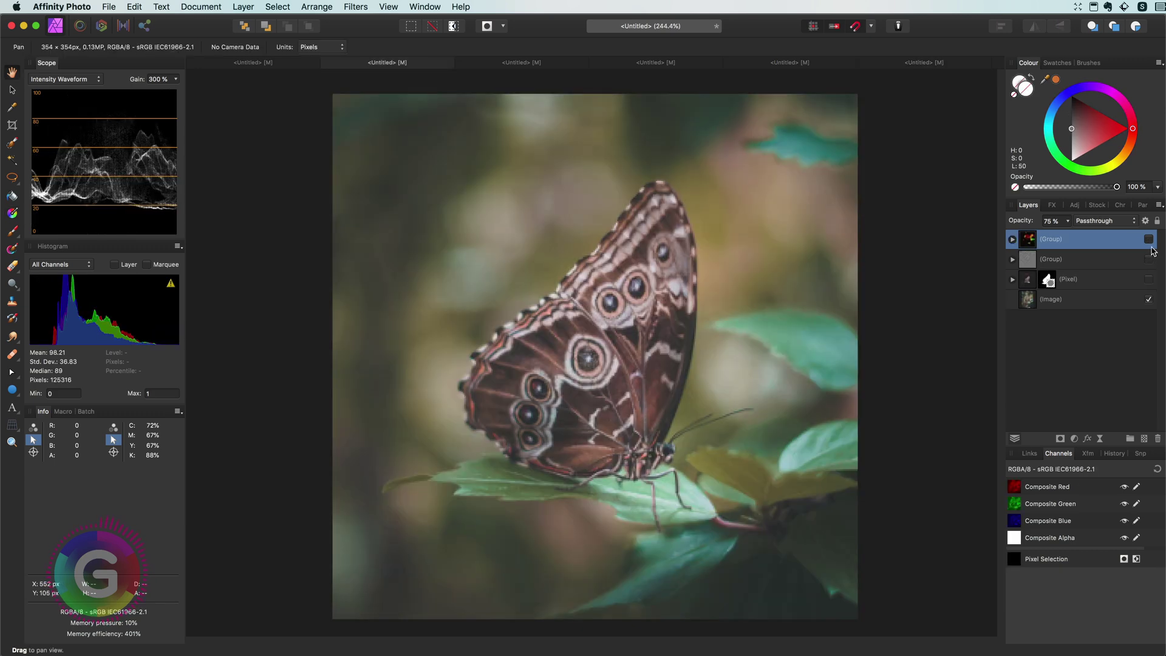
- Toggle the butterfly's top adjustment group off and on to compare, leaving it visible
left_click(1148, 239)
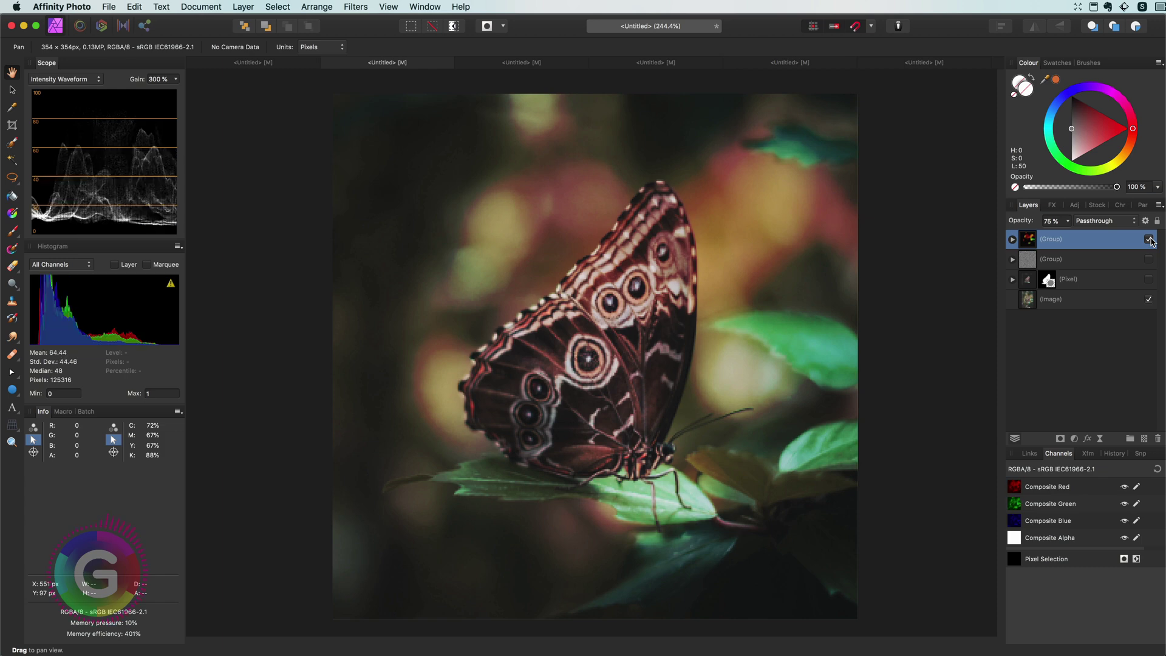
left_click(1149, 239)
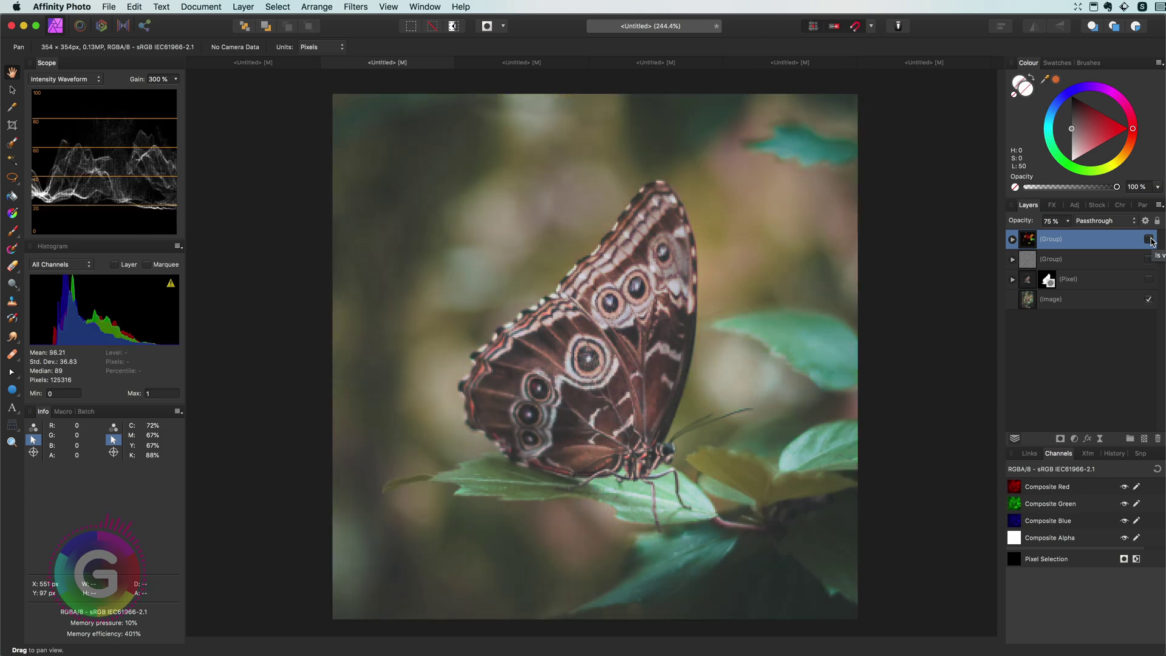
left_click(1148, 239)
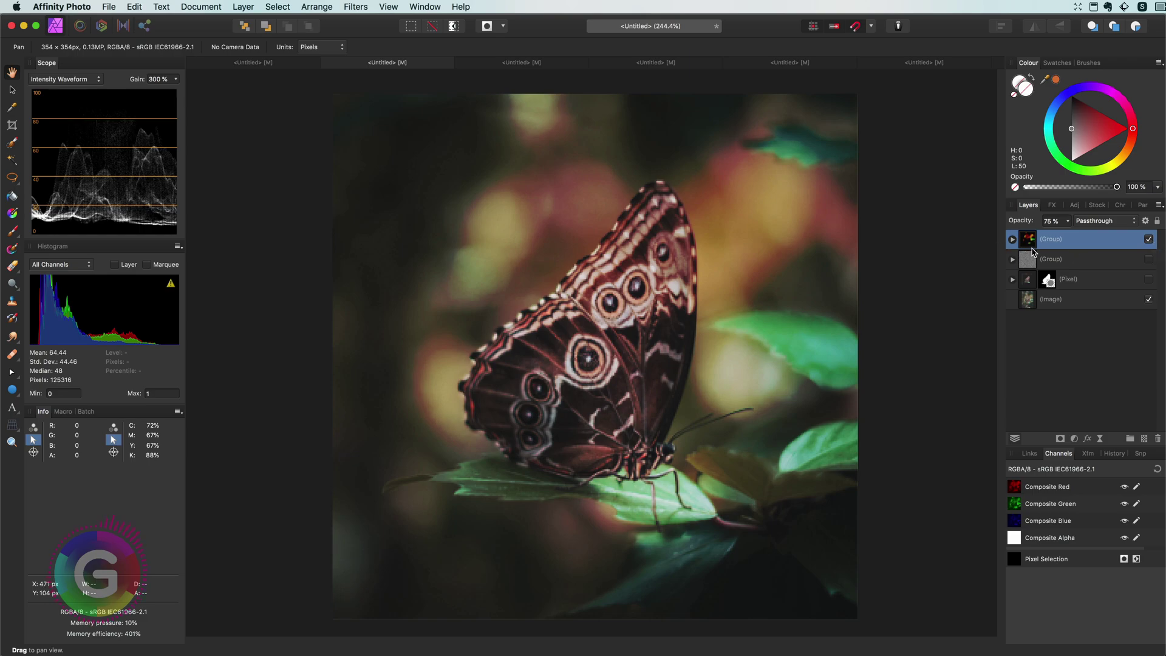
- Inside the top group, raise the blur radius to 10 px and add a Curves adjustment
left_click(1012, 239)
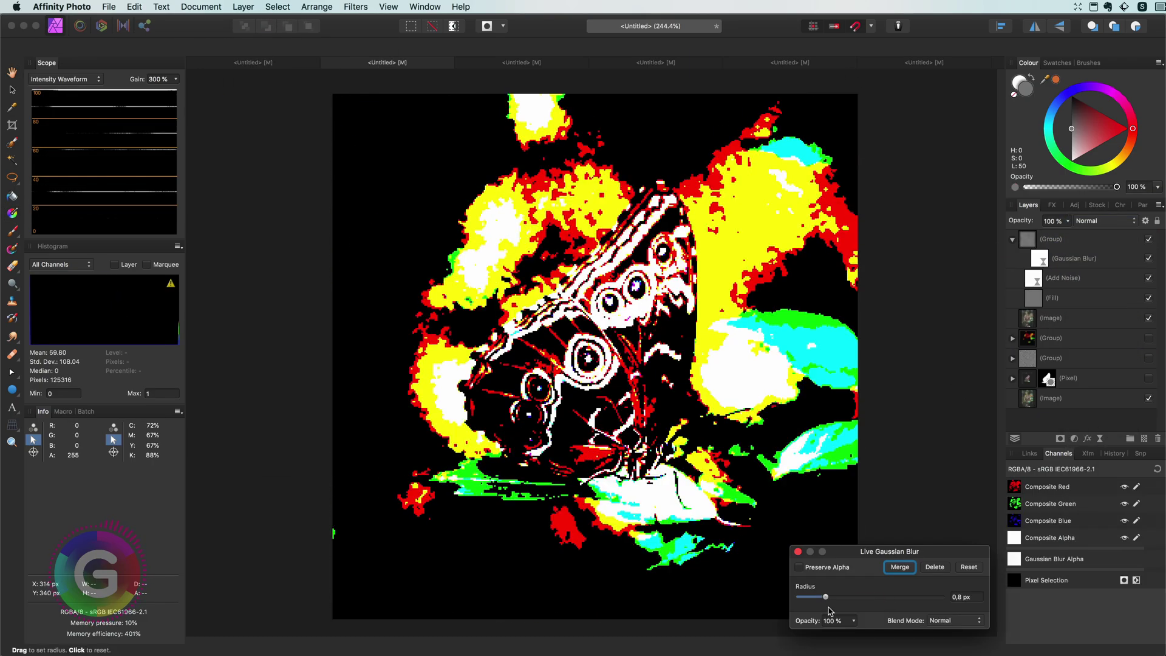
left_click_drag(828, 607, 862, 601)
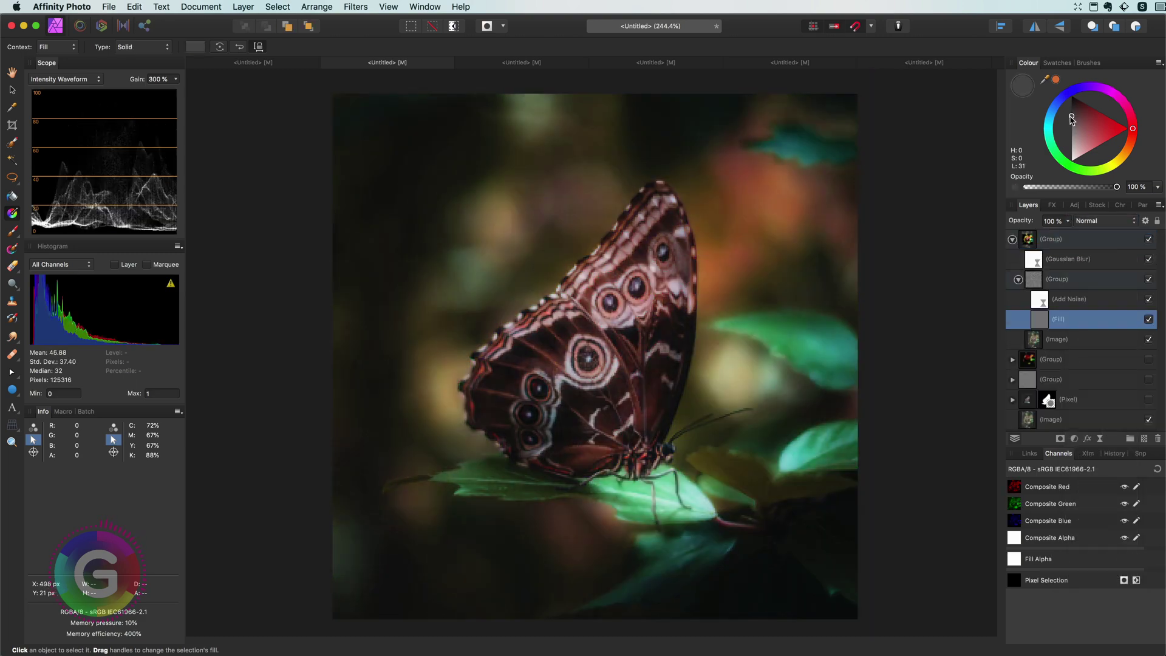
left_click(1086, 439)
left_click(1093, 565)
left_click(1102, 221)
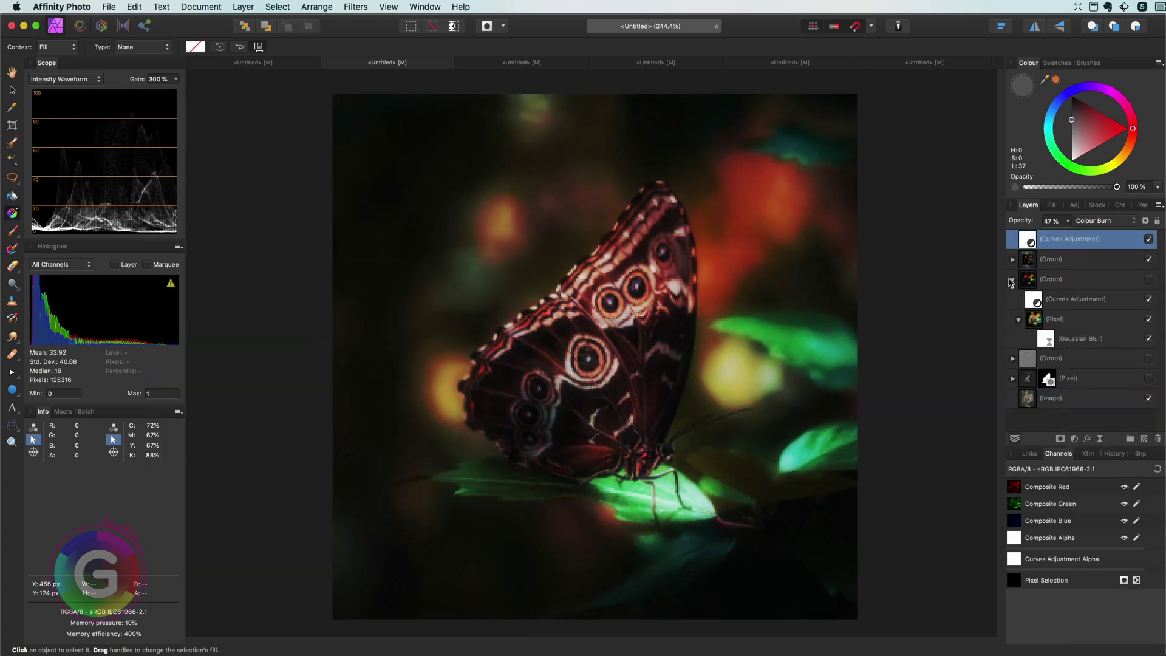
left_click(1010, 282)
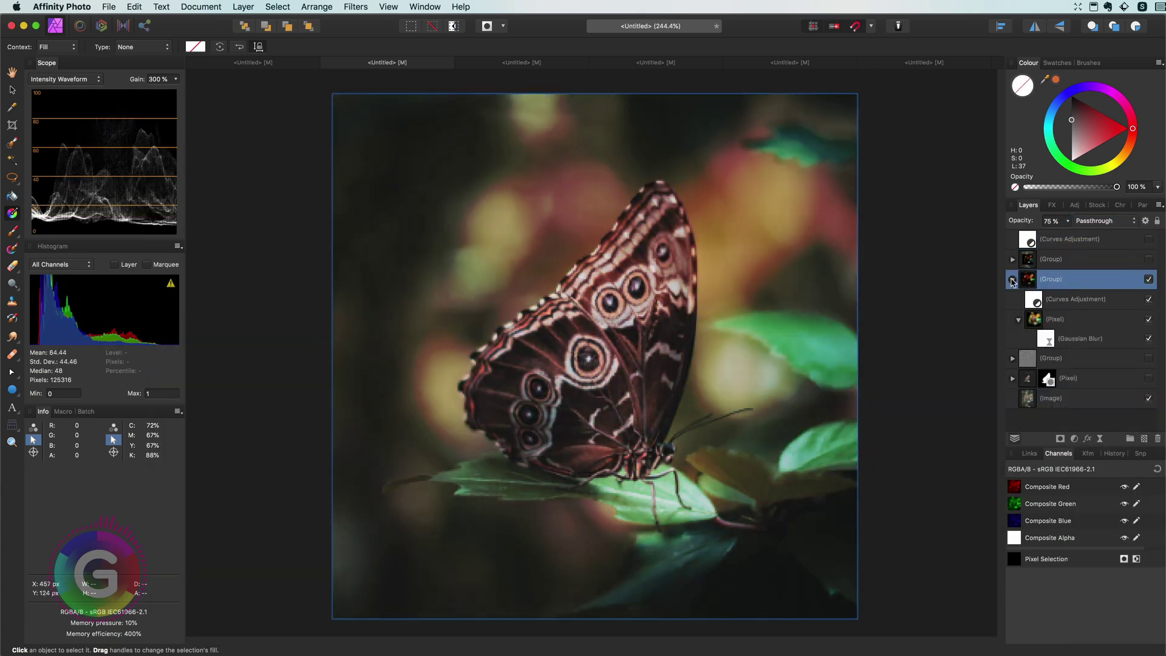